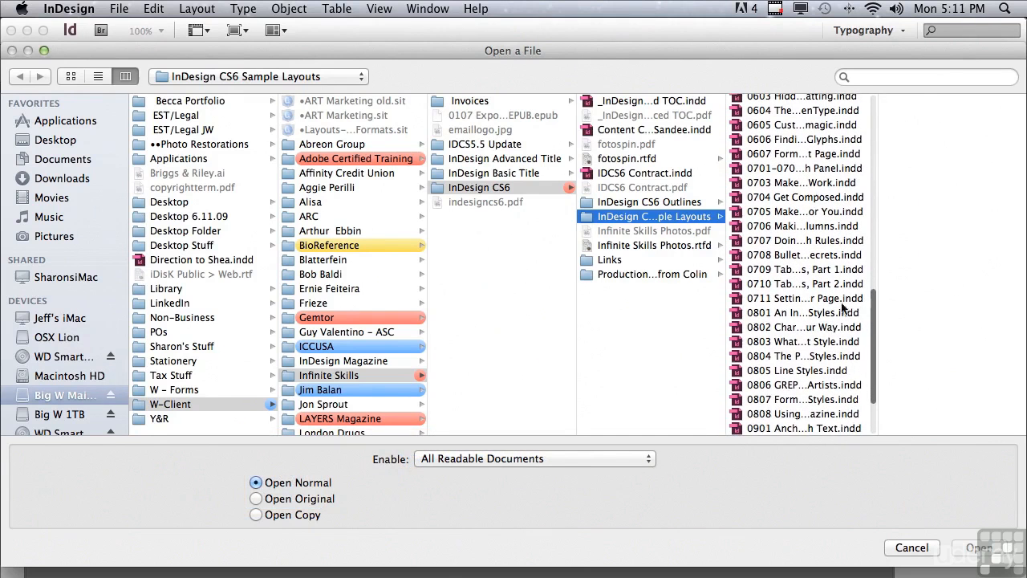
Open the document 0802 Character Styles Do It Your Way.indd from the InDesign CS6 Sample Layouts folder
left_click(805, 328)
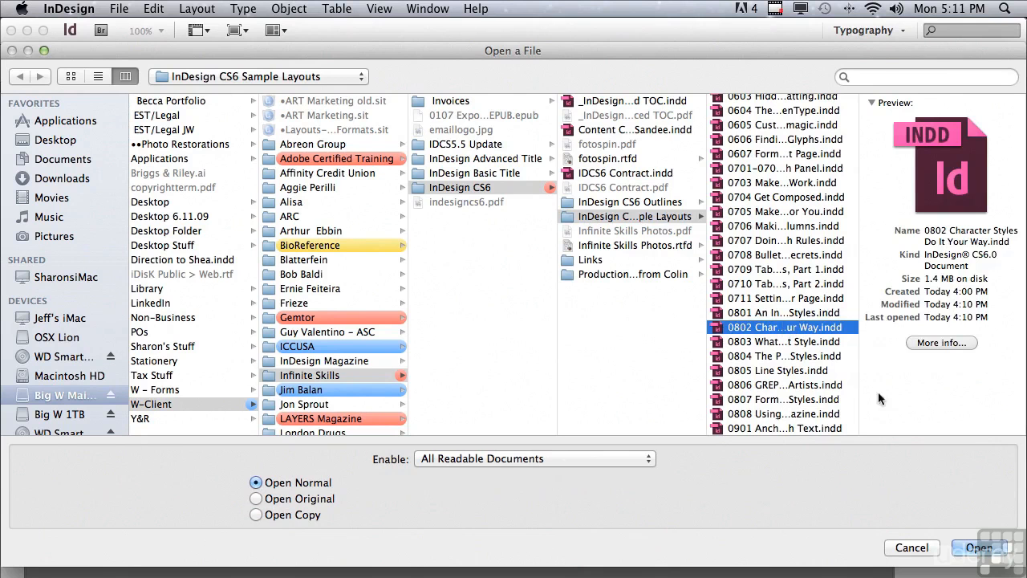
left_click(973, 549)
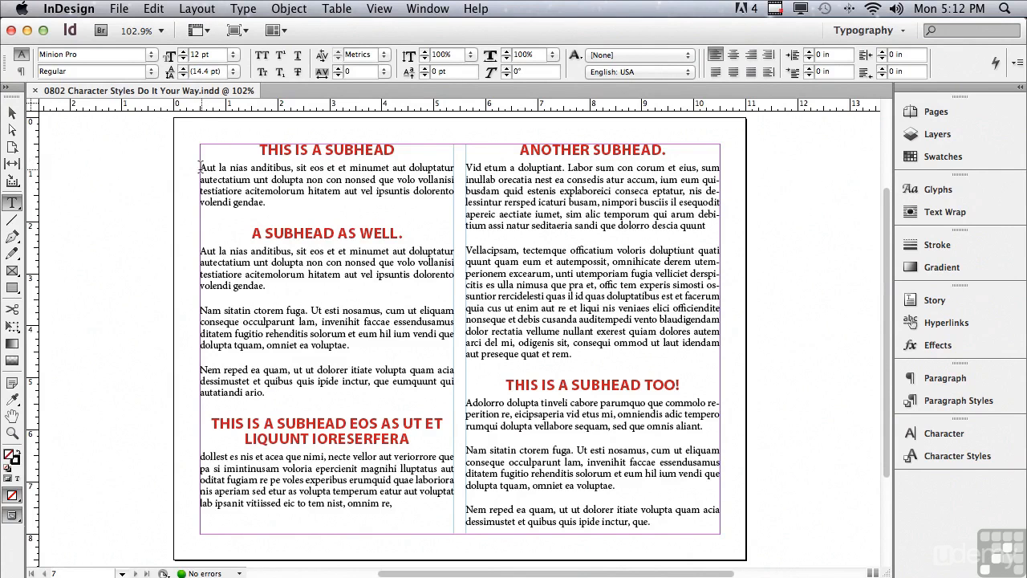
Check the paragraph style of the opening word "Aut" under the first subhead and set its font style to Italic
left_click_drag(200, 167, 216, 168)
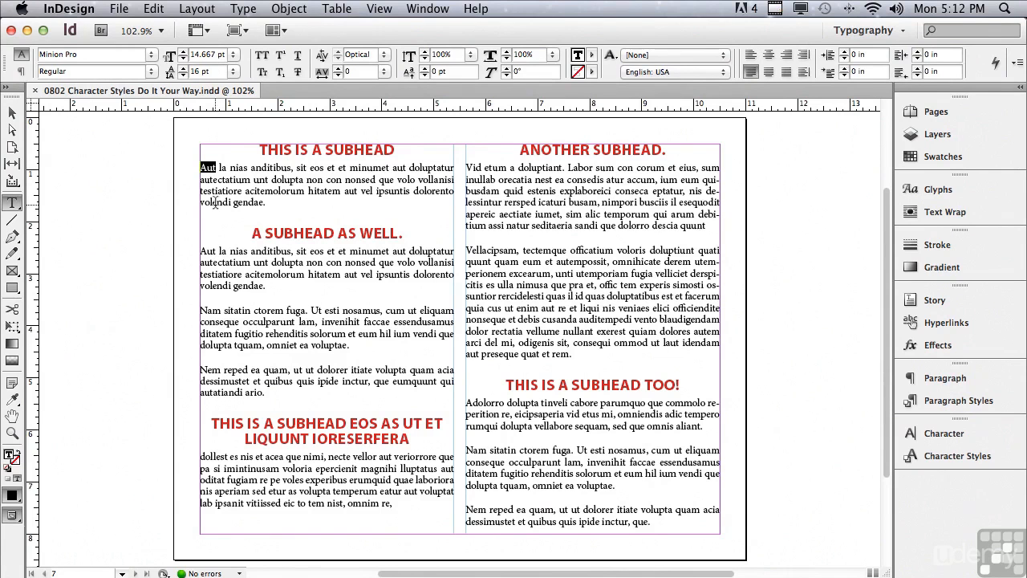
left_click(943, 406)
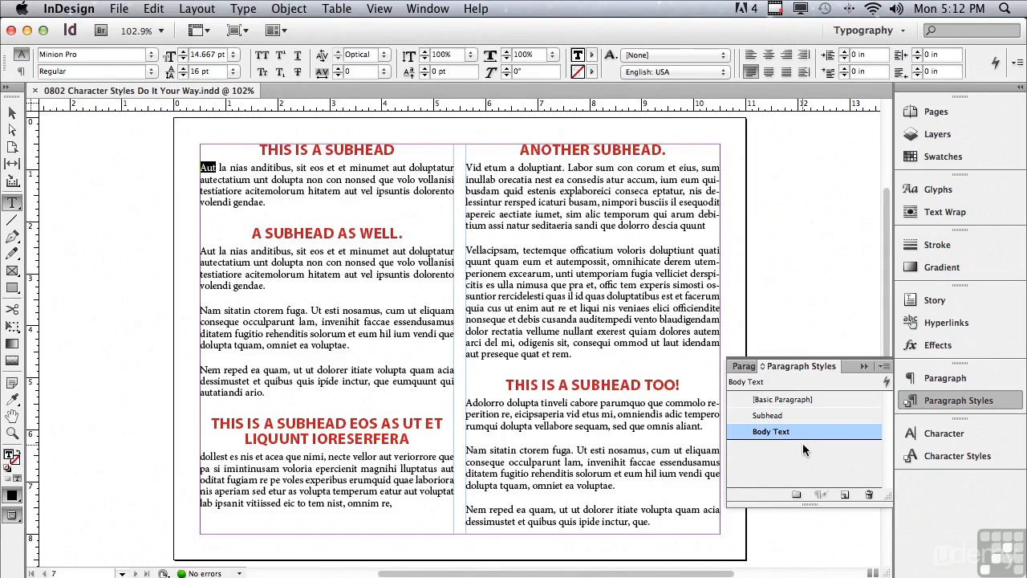
left_click(863, 366)
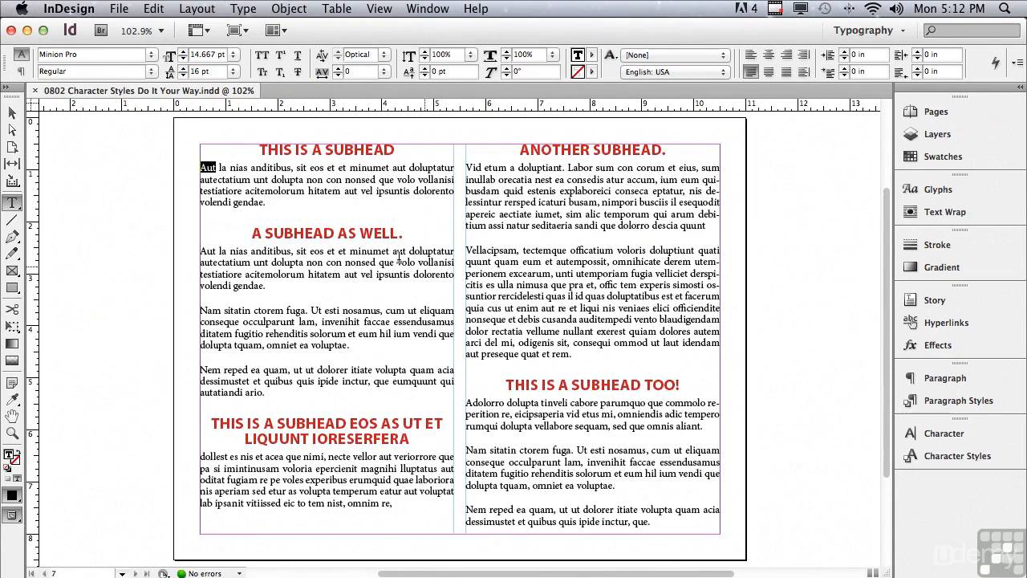
double_click(85, 72)
left_click(150, 72)
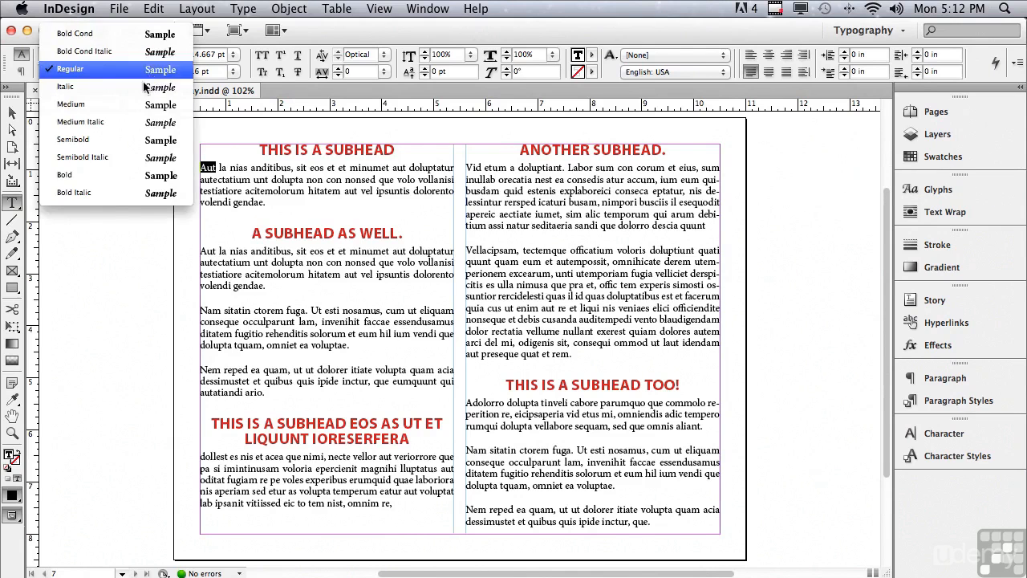
left_click(146, 86)
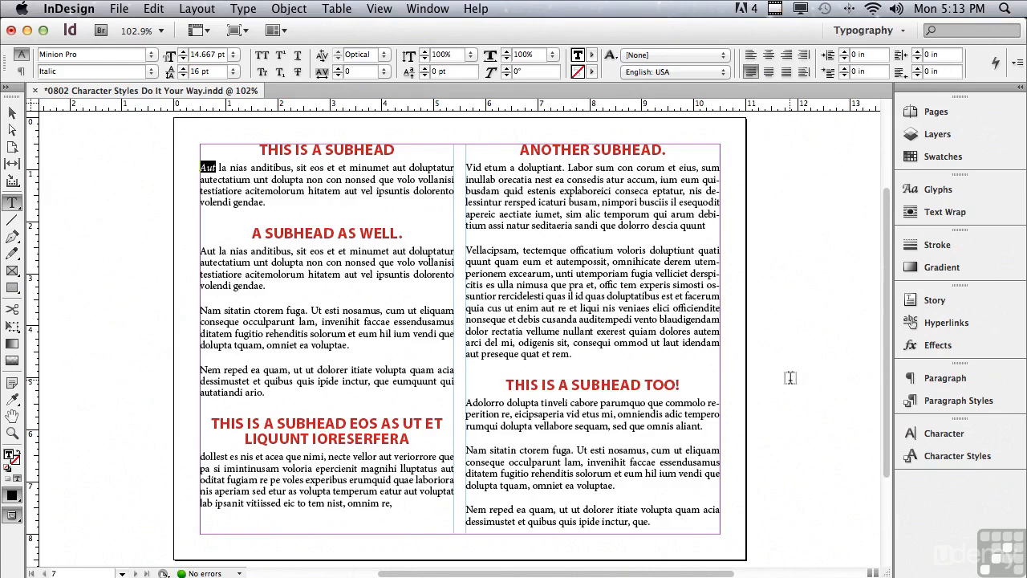
Start a new character style from the italicized word and name it Italic
left_click(940, 457)
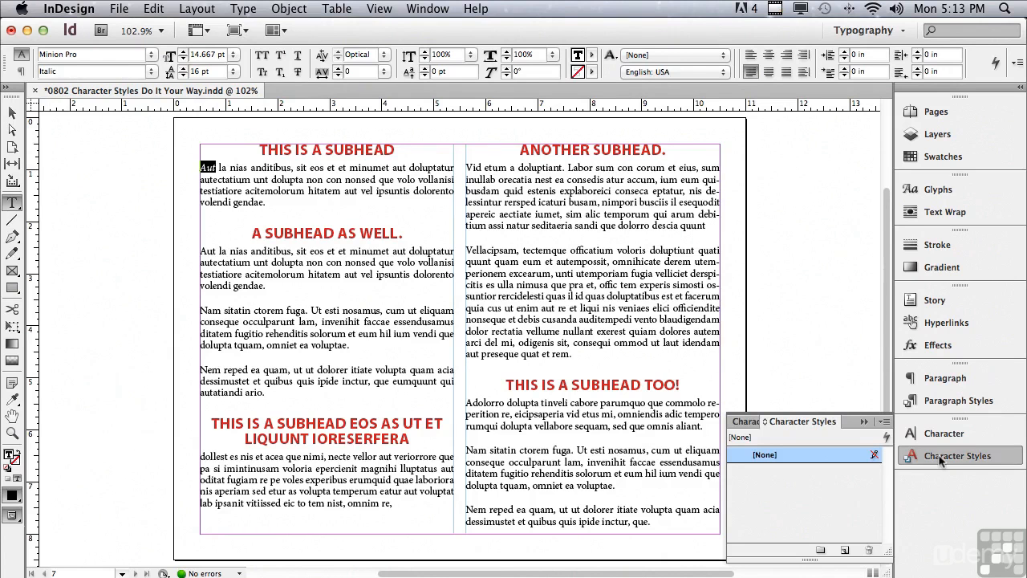
left_click(883, 423)
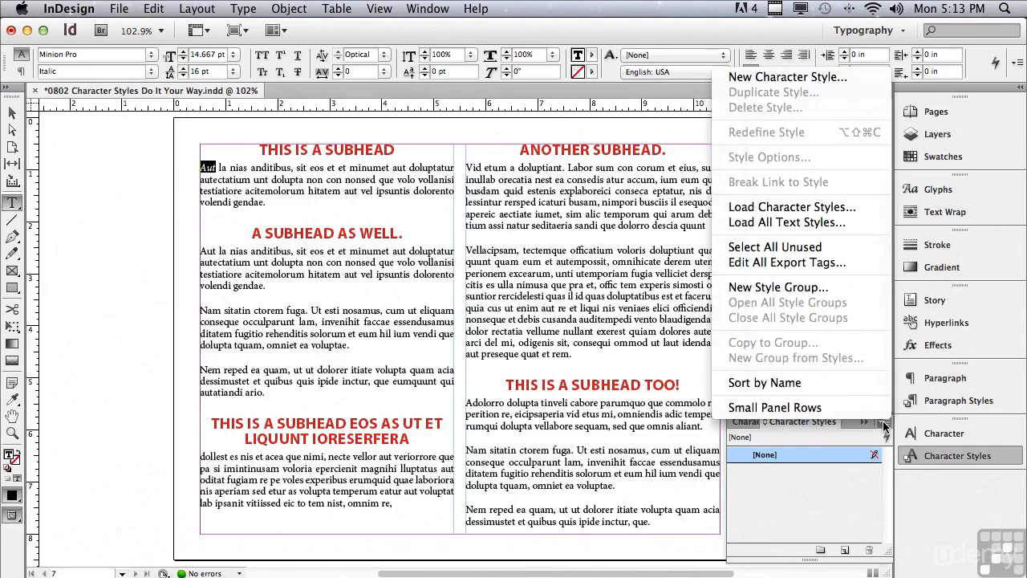
left_click(788, 77)
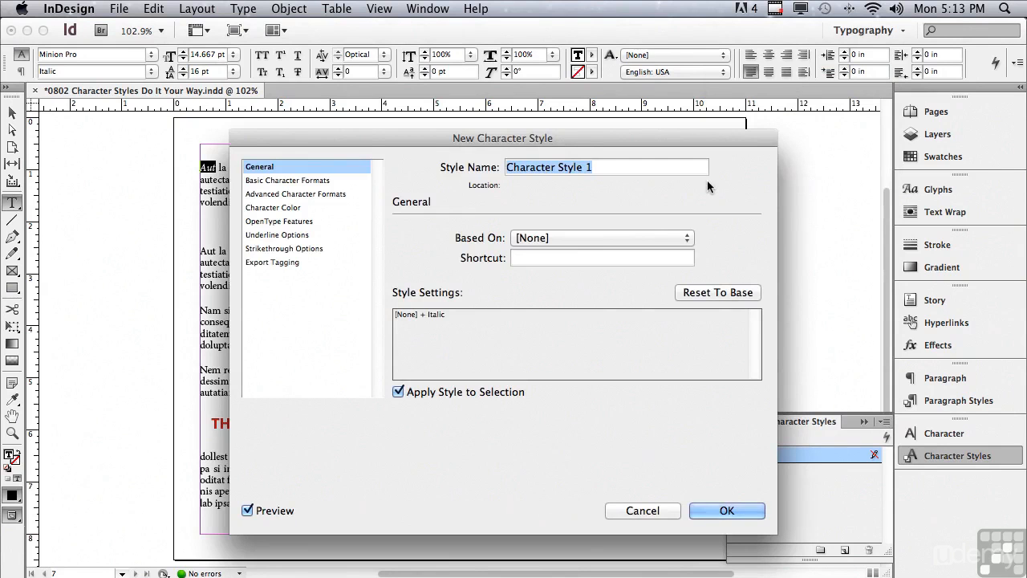
key("BackSpace")
type("Italic")
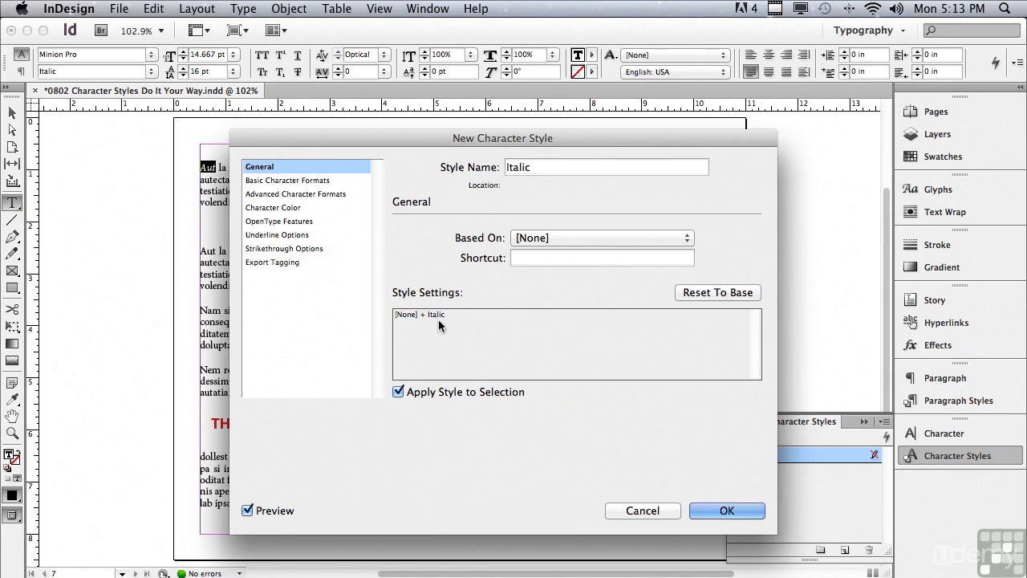
Create the Italic character style with Apply Style to Selection and Preview enabled, so it is assigned to the selected word
left_click_drag(409, 144, 412, 134)
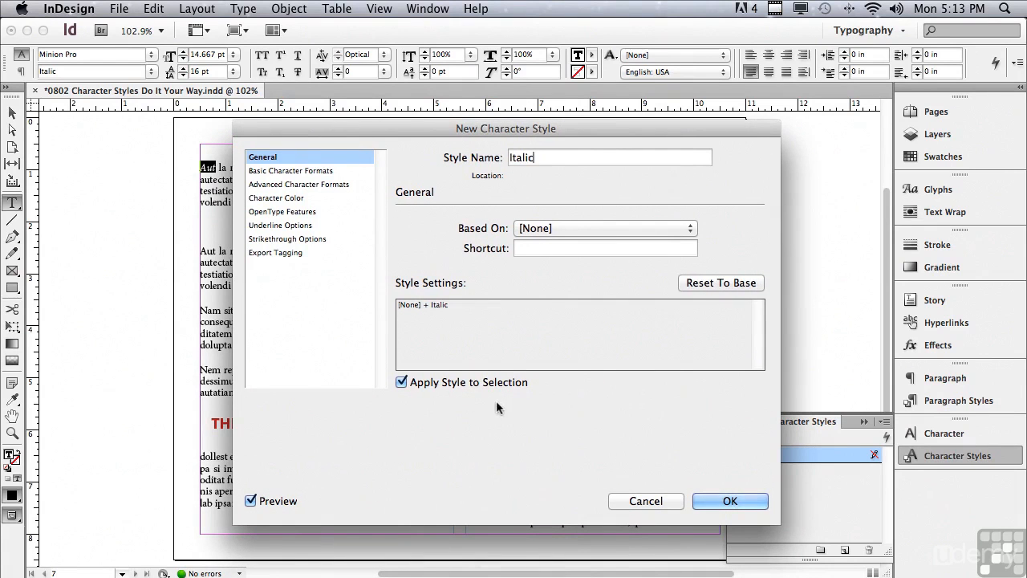
left_click(400, 382)
left_click(401, 383)
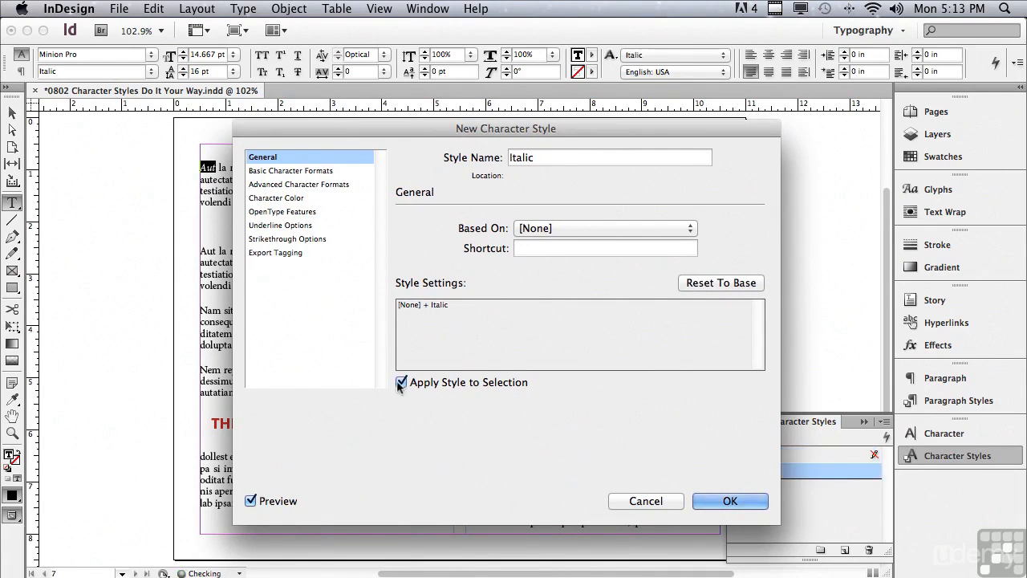
left_click(252, 502)
left_click(252, 502)
left_click_drag(383, 129, 251, 139)
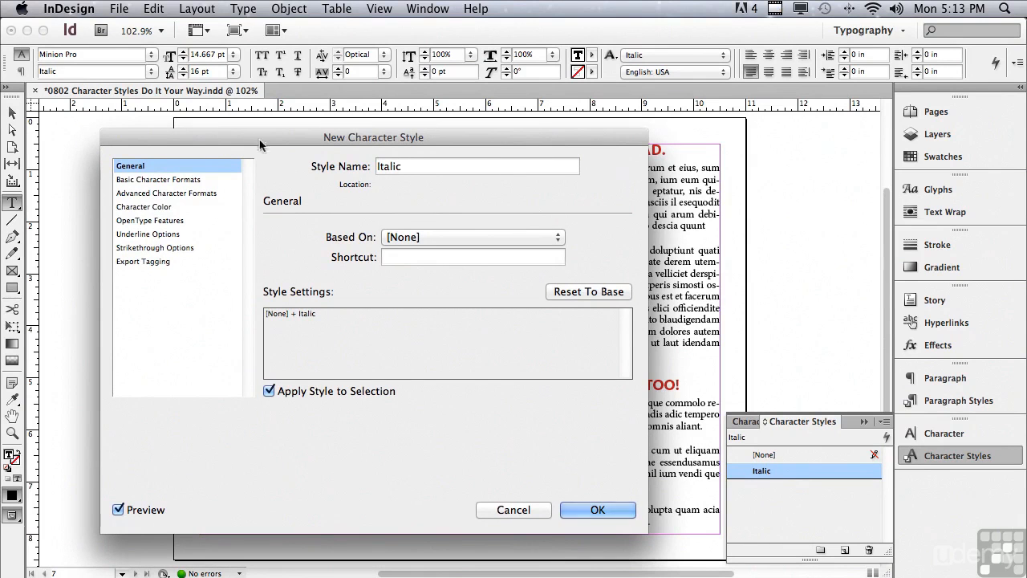
left_click_drag(269, 138, 251, 211)
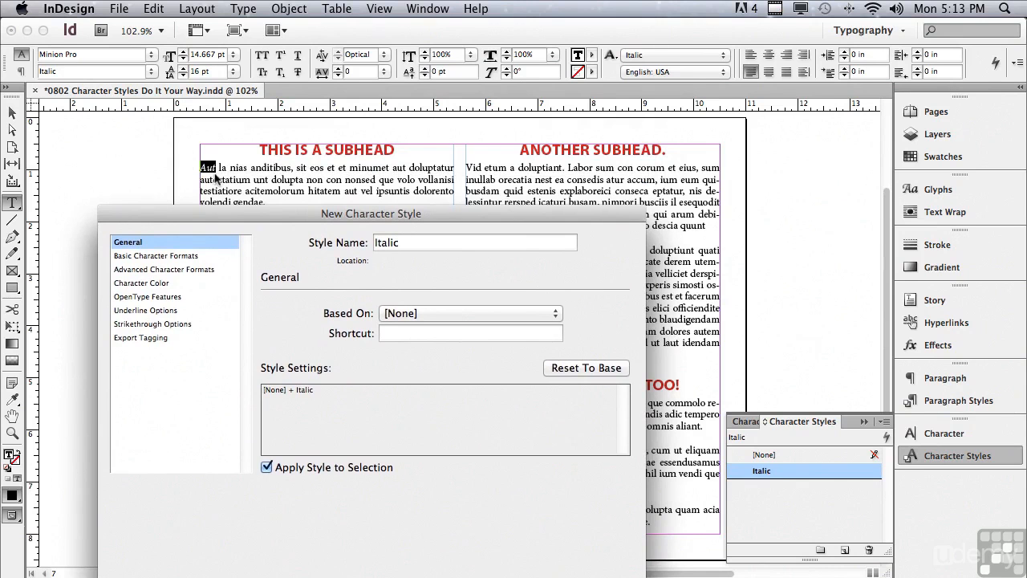
left_click_drag(209, 208, 213, 115)
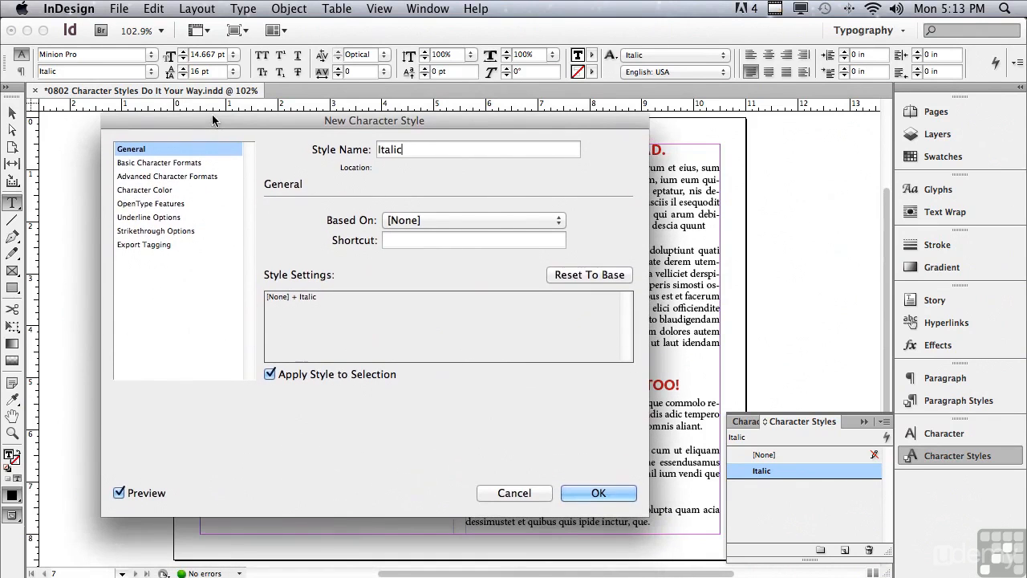
left_click(597, 493)
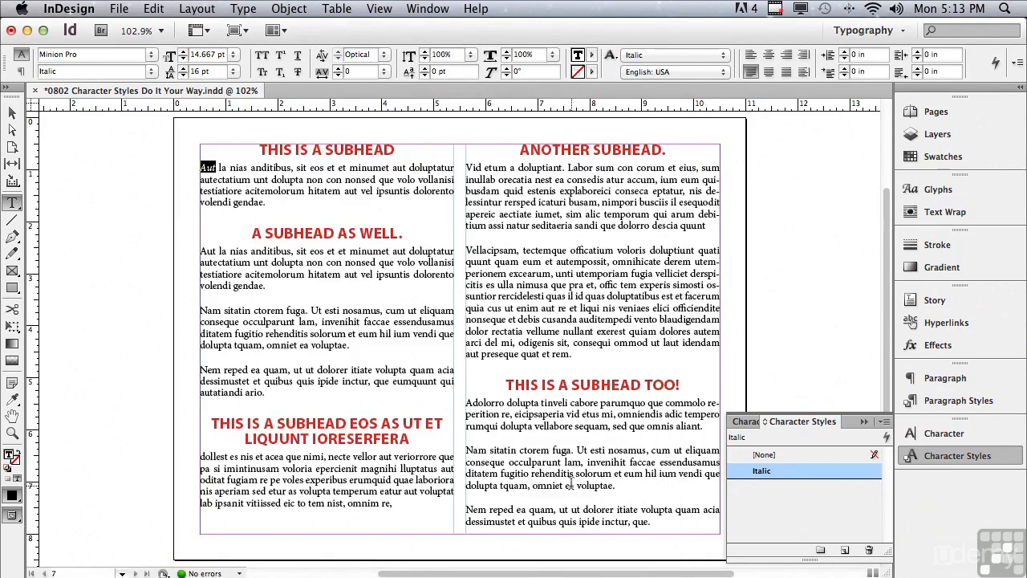
Apply the Italic character style to "Aut" below "A SUBHEAD AS WELL." and to "THIS" in the first subhead, then clear the selection
left_click_drag(201, 251, 215, 251)
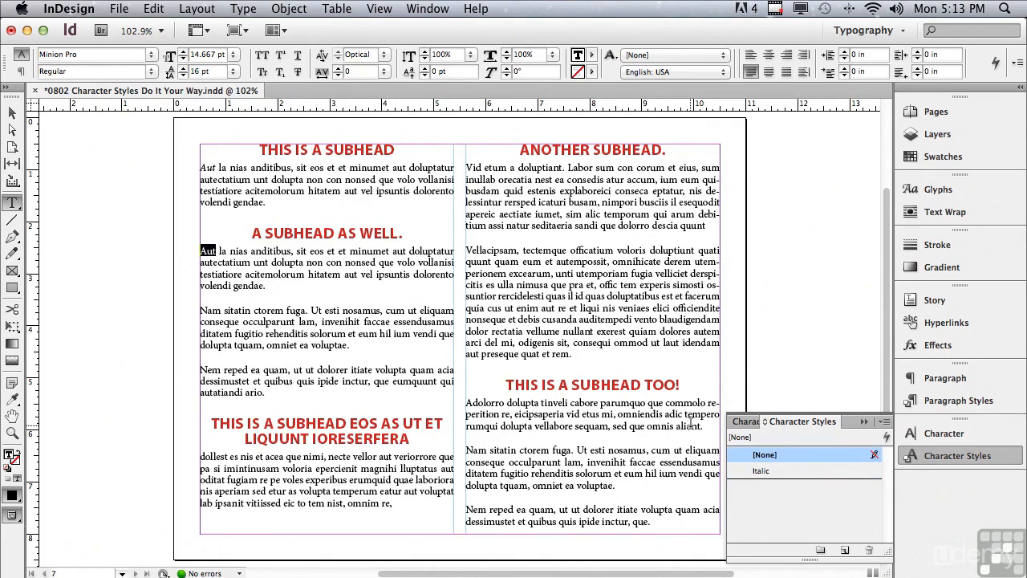
left_click(761, 470)
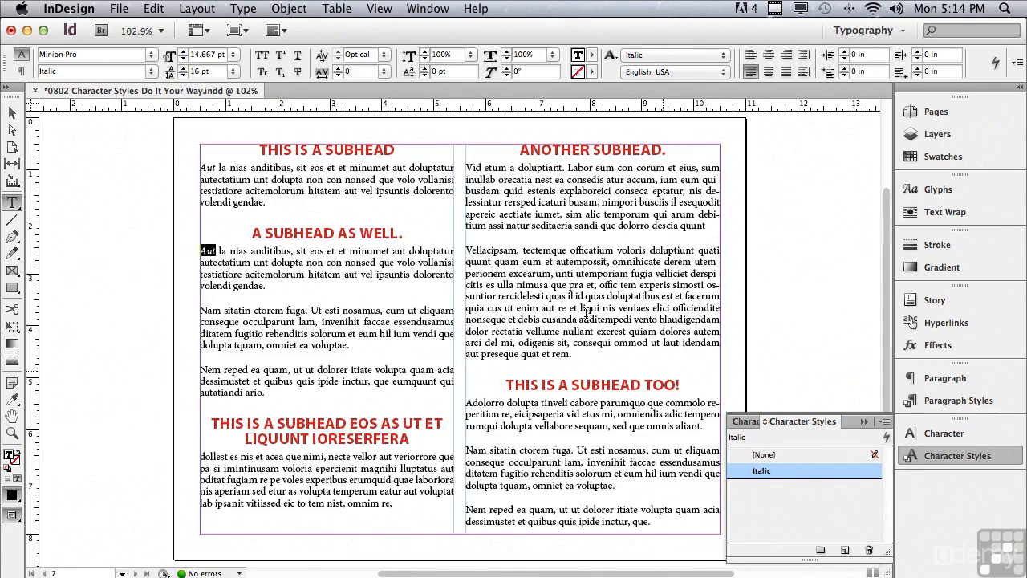
left_click_drag(259, 150, 290, 147)
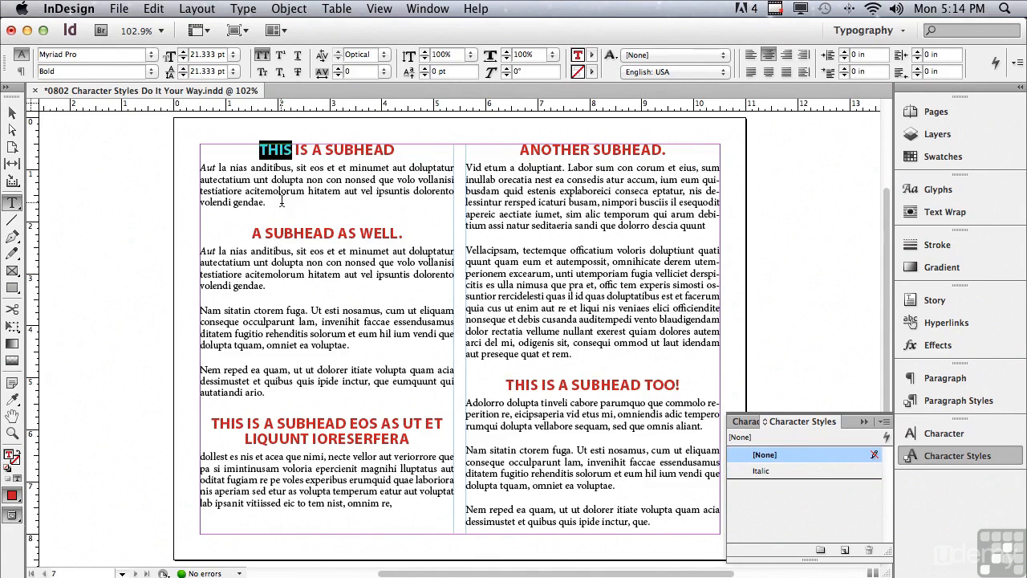
left_click(12, 433)
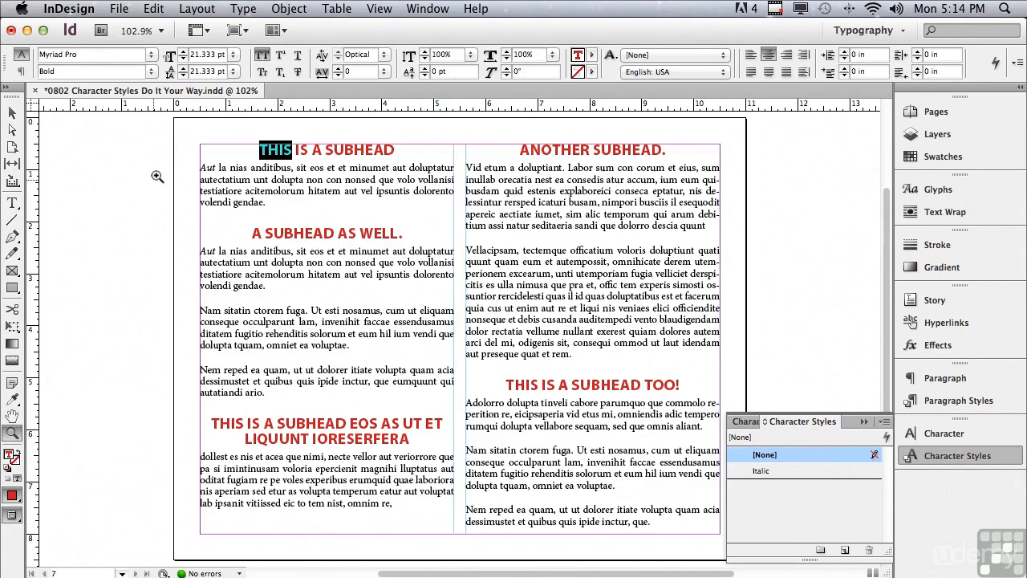
left_click_drag(168, 118, 465, 258)
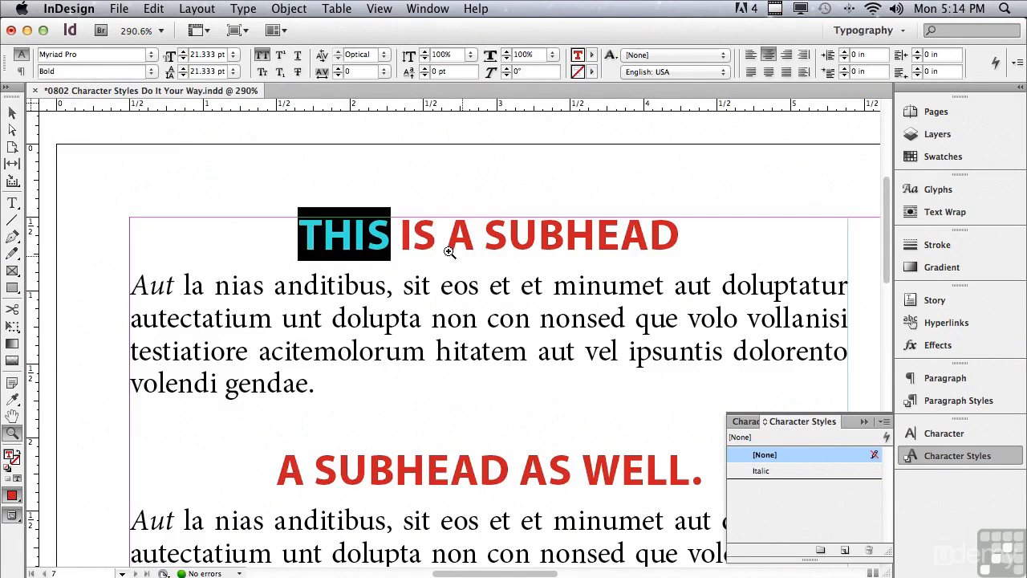
left_click(754, 471)
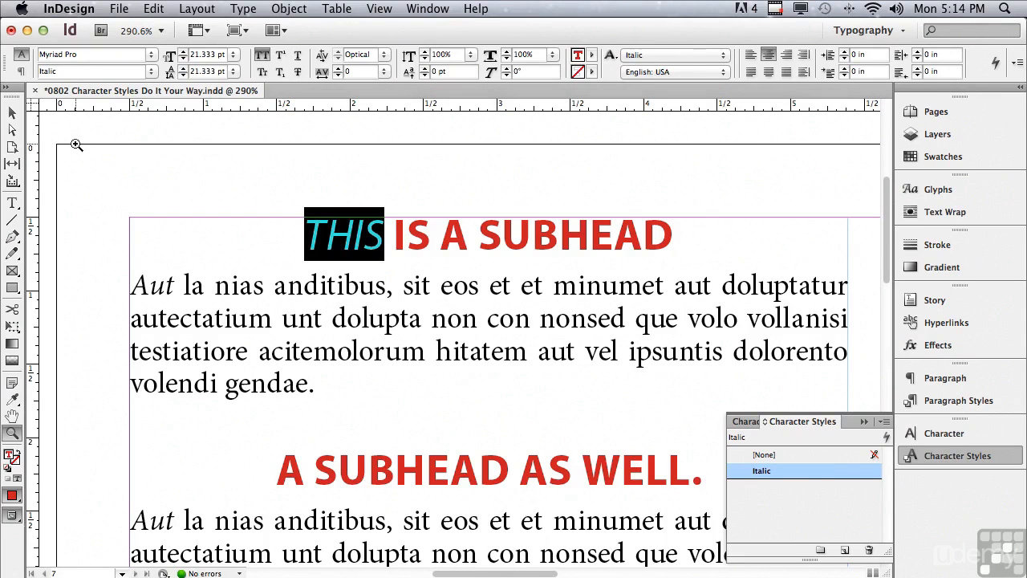
left_click(12, 112)
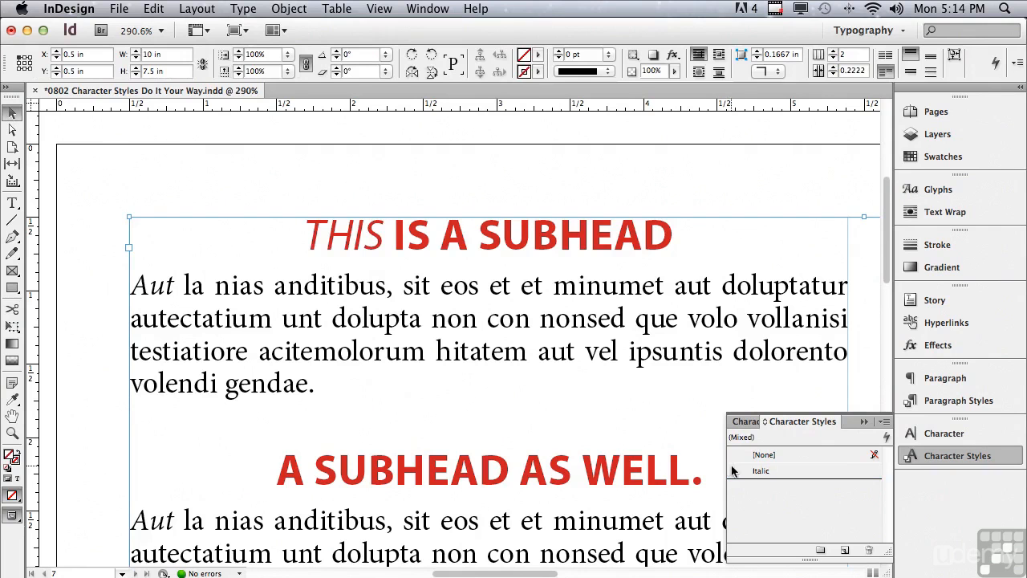
left_click(463, 184)
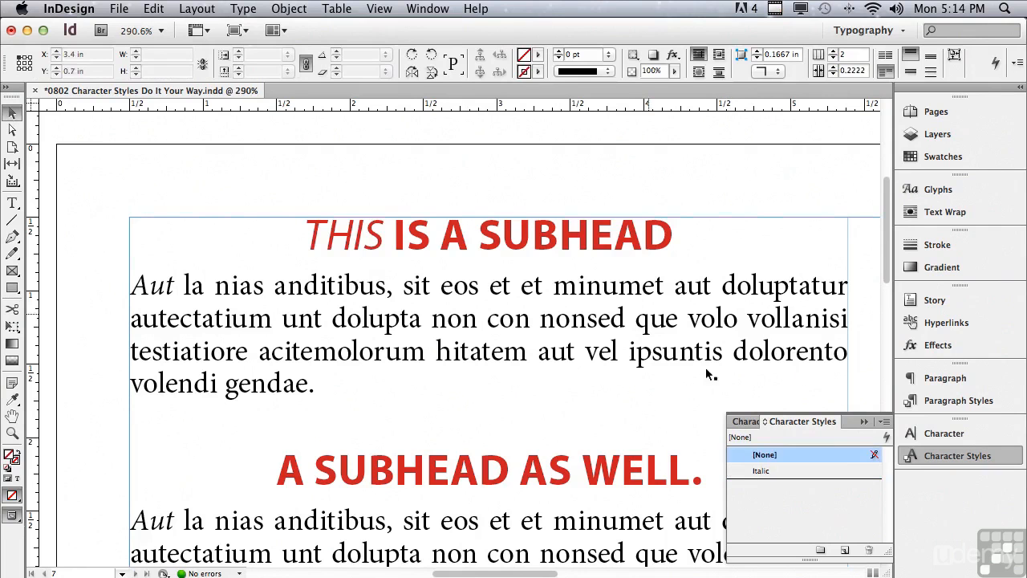
Examine the Italic character style's options, from basic and advanced formats through color, OpenType, underline and strikethrough, ending at the general settings summary
double_click(758, 470)
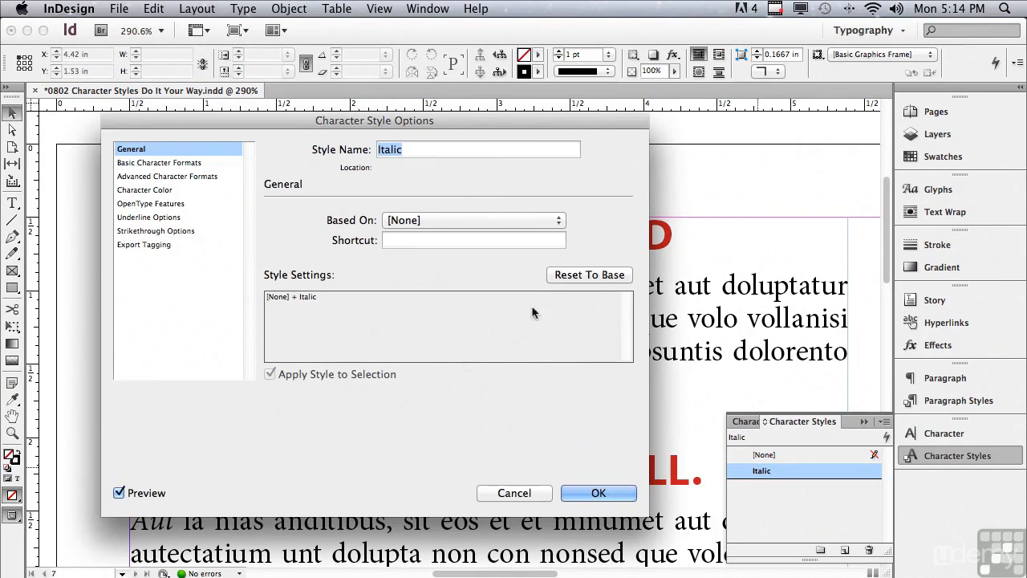
left_click_drag(253, 118, 451, 122)
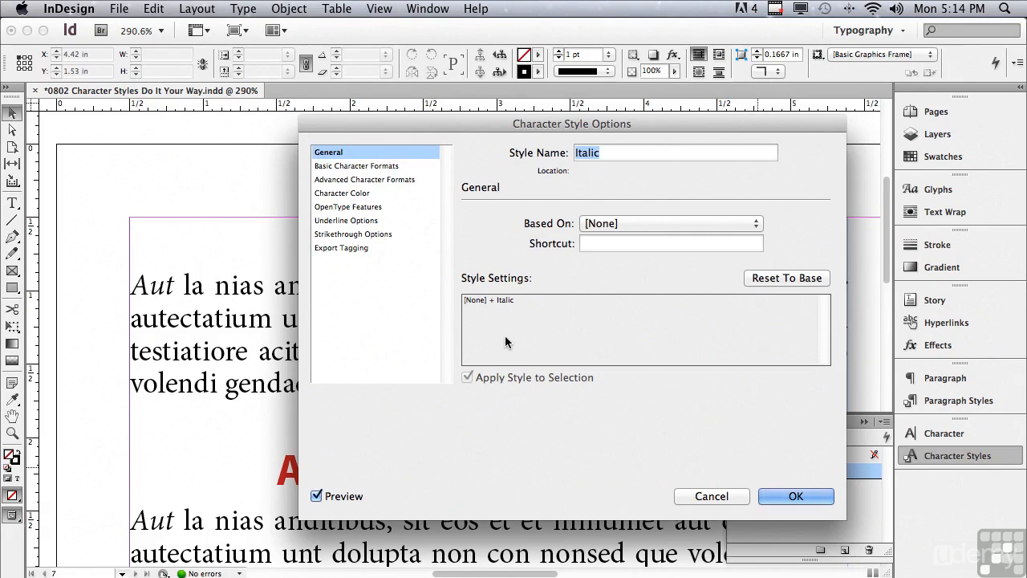
left_click(340, 166)
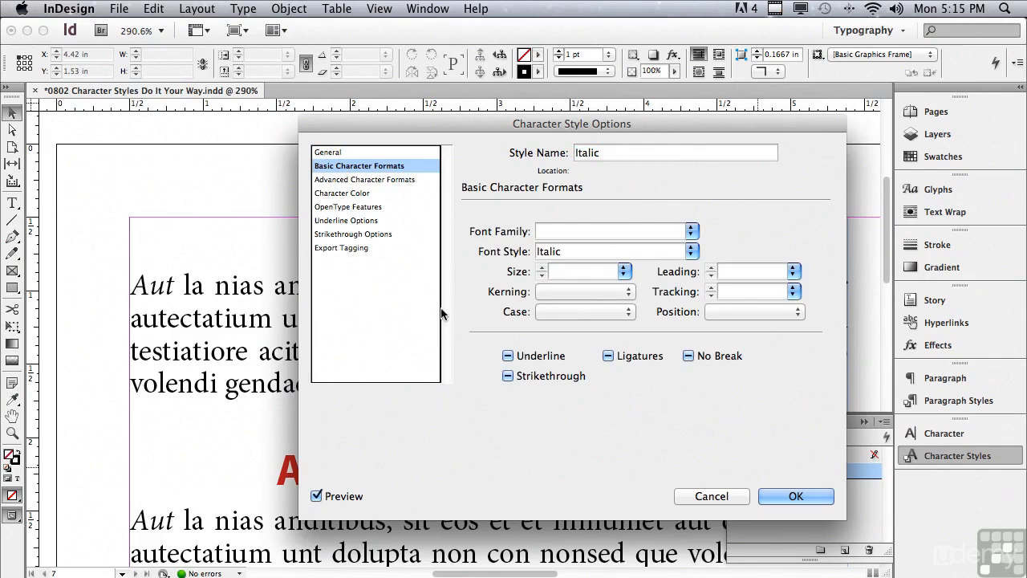
double_click(565, 252)
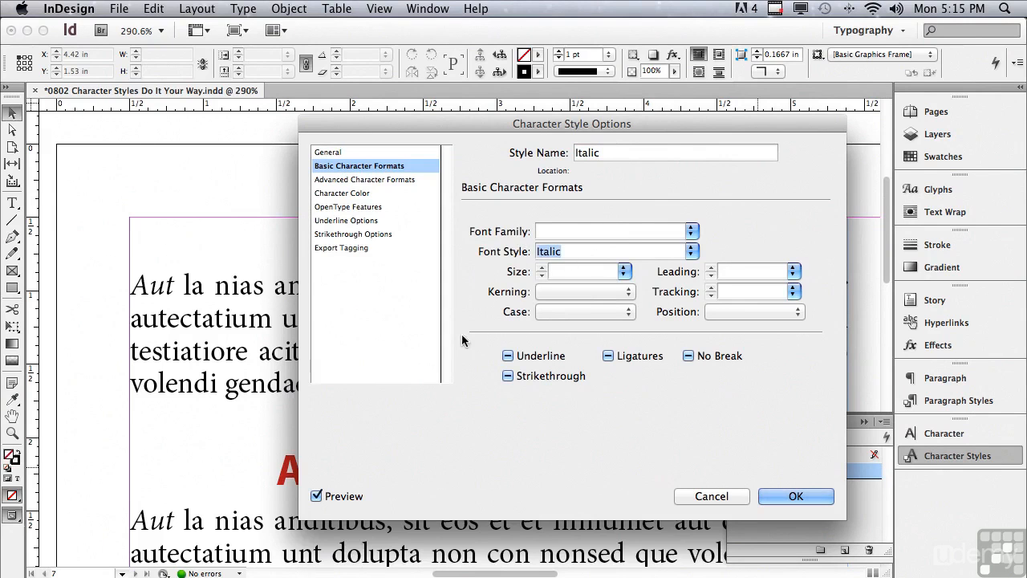
left_click(335, 181)
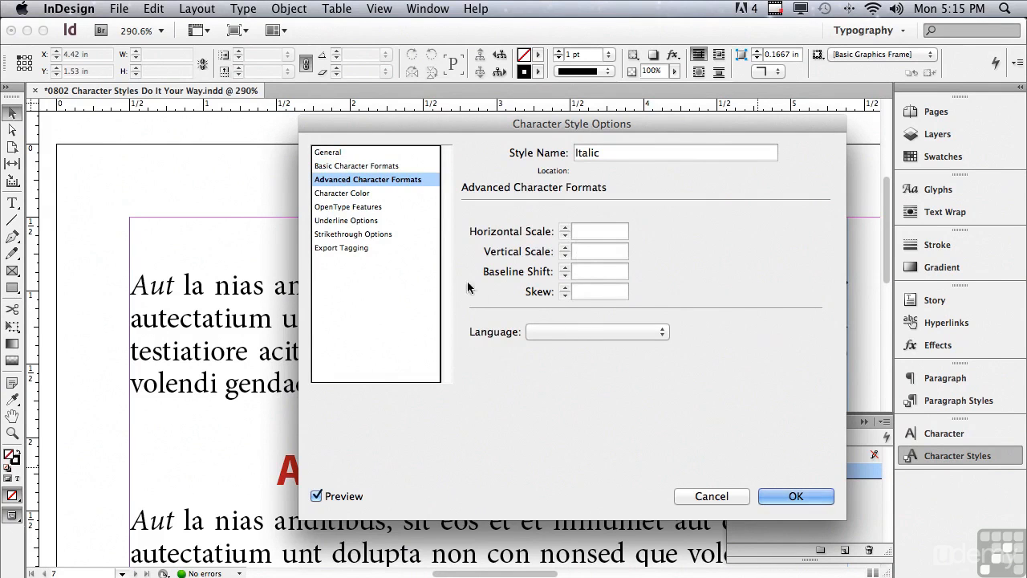
left_click(326, 194)
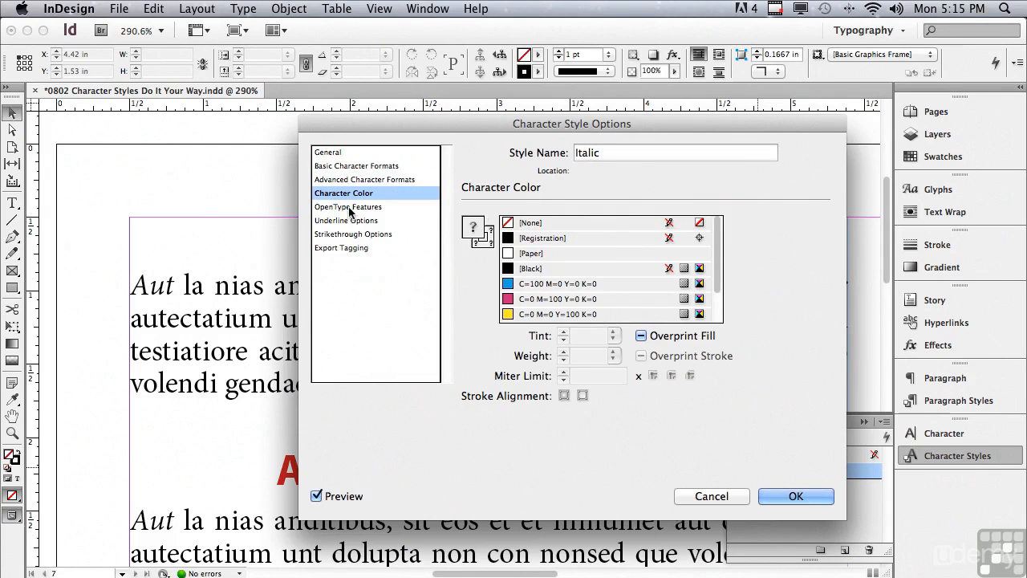
left_click(348, 208)
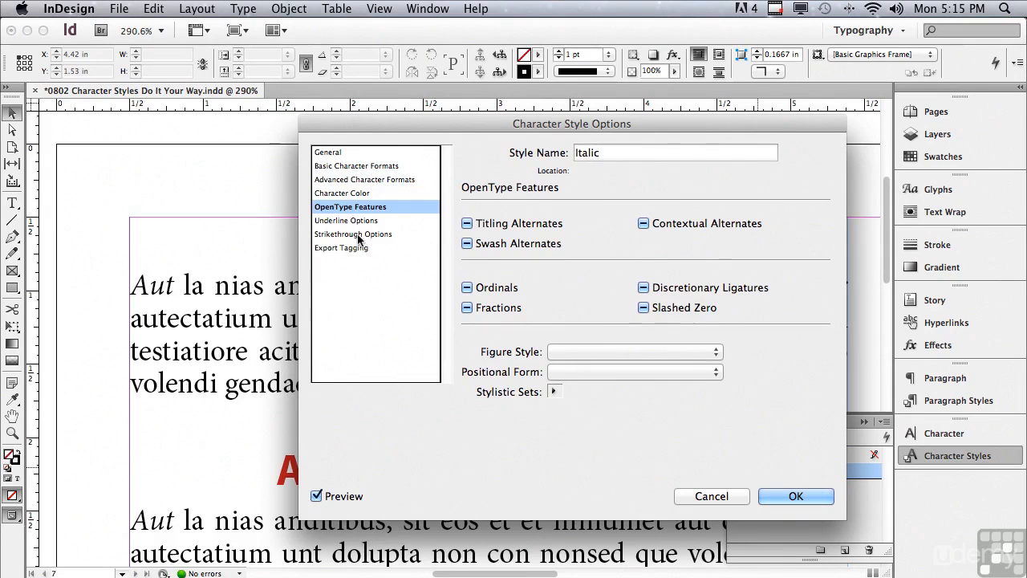
left_click(325, 221)
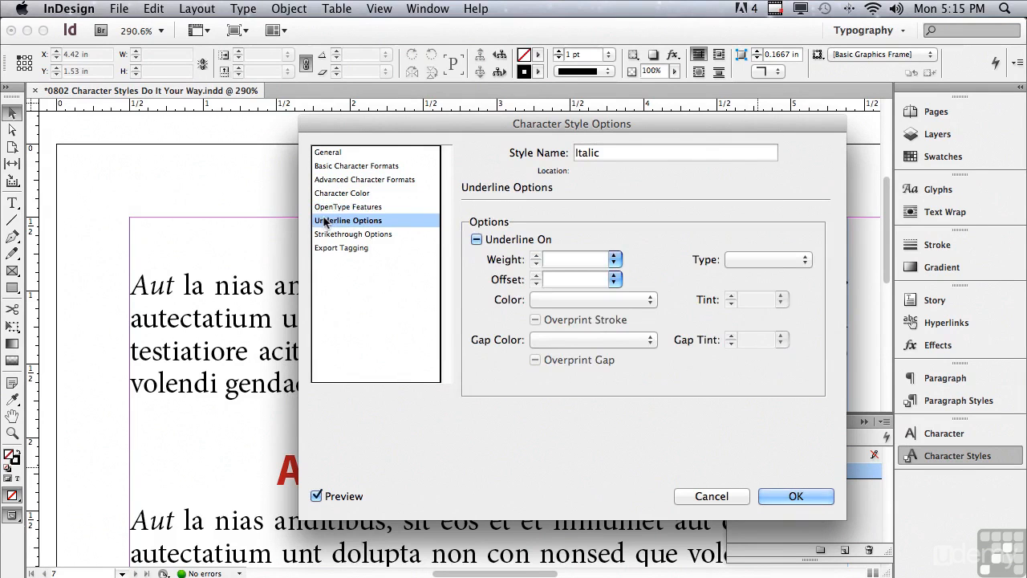
left_click(323, 235)
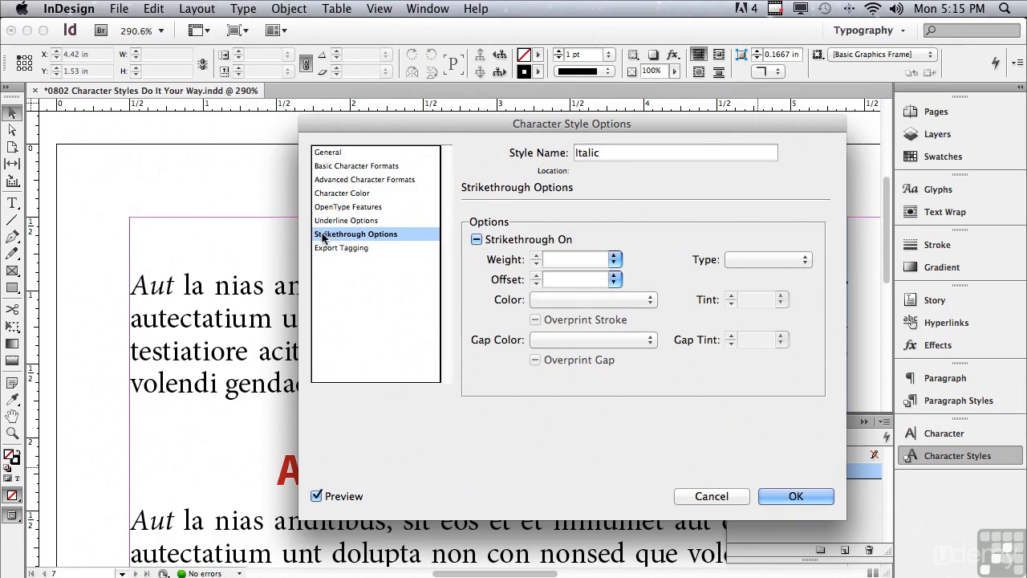
left_click(328, 153)
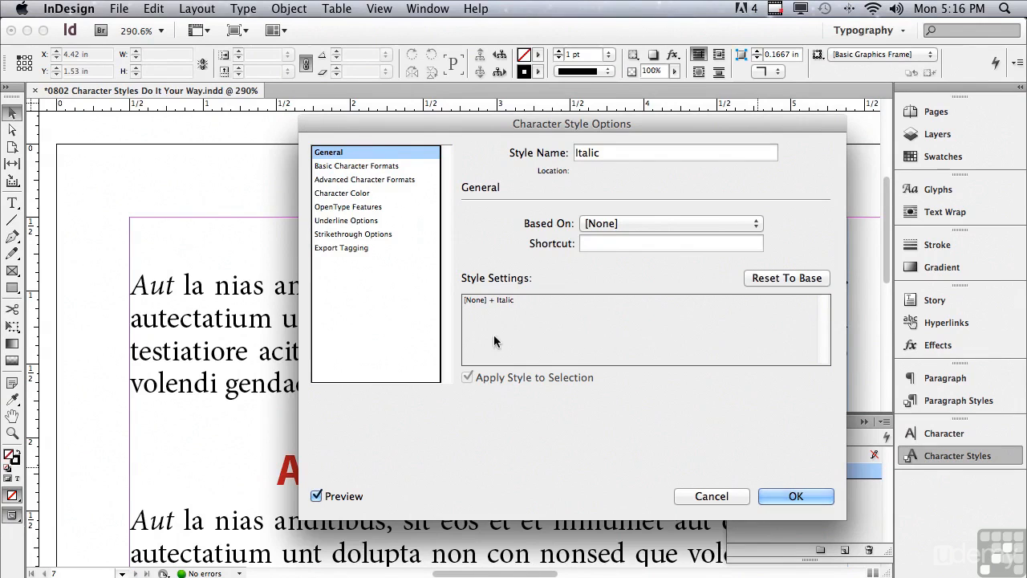
Leave the Italic style's options and inspect the font style assigned to the word "THIS" in the first subhead
left_click(759, 496)
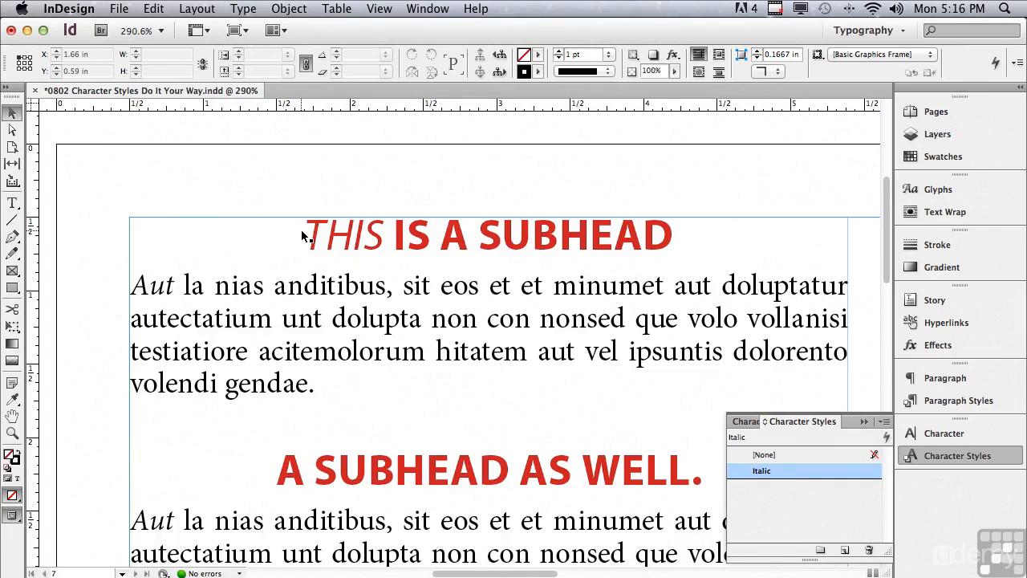
double_click(353, 245)
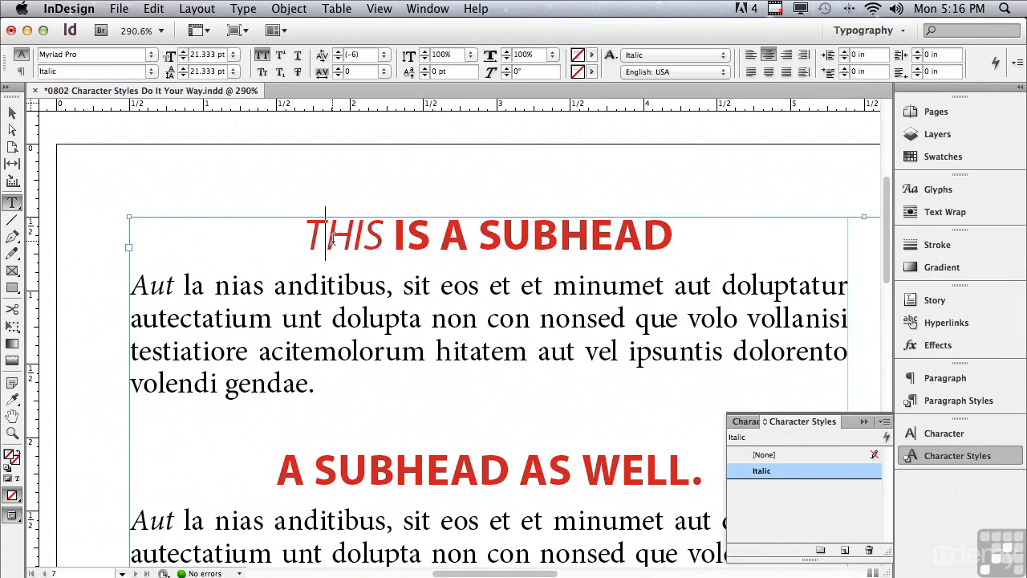
double_click(341, 235)
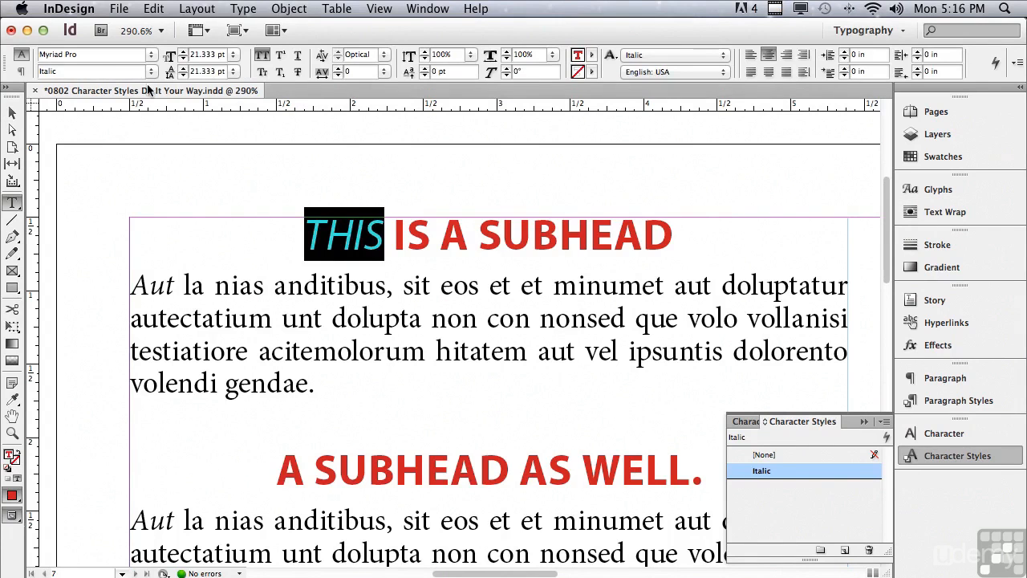
double_click(66, 72)
Format the lead-in "Nam sitatin ctorem fuga." in all caps, Bold, and the red swatch C=15 M=100 Y=100 K=0, then clear the selection
left_click_drag(887, 189, 887, 315)
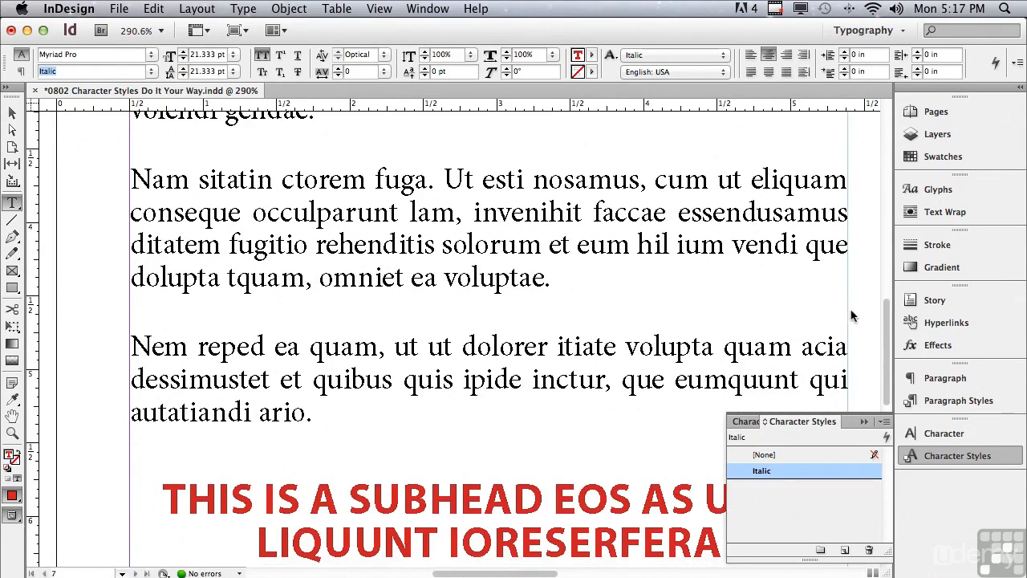
left_click_drag(130, 178, 435, 172)
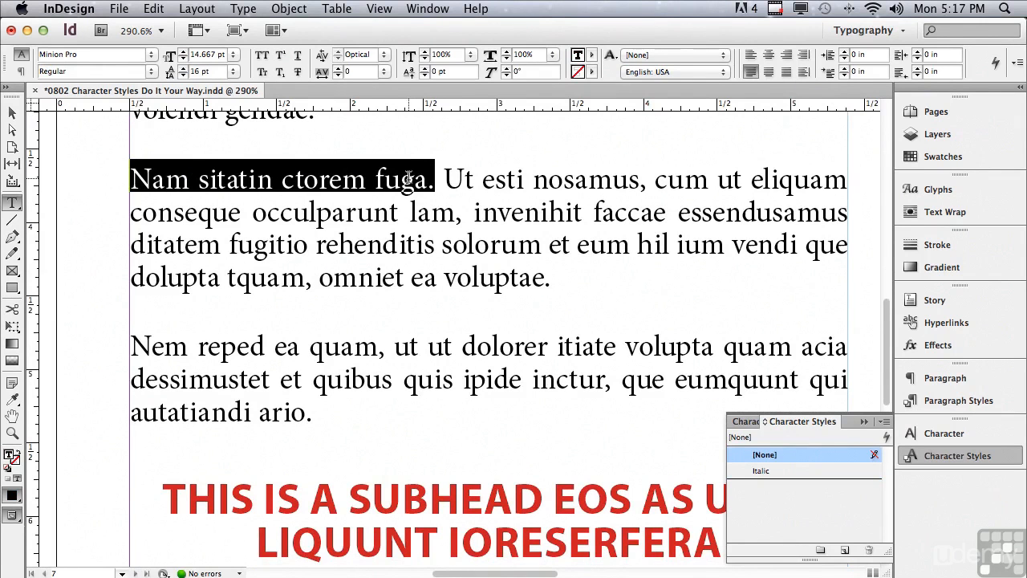
left_click(262, 54)
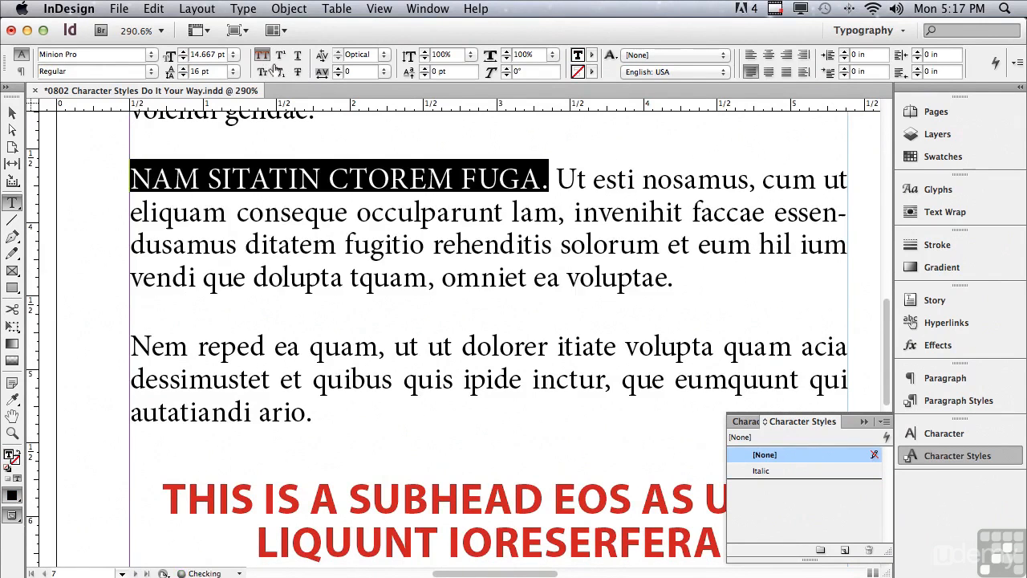
left_click(150, 72)
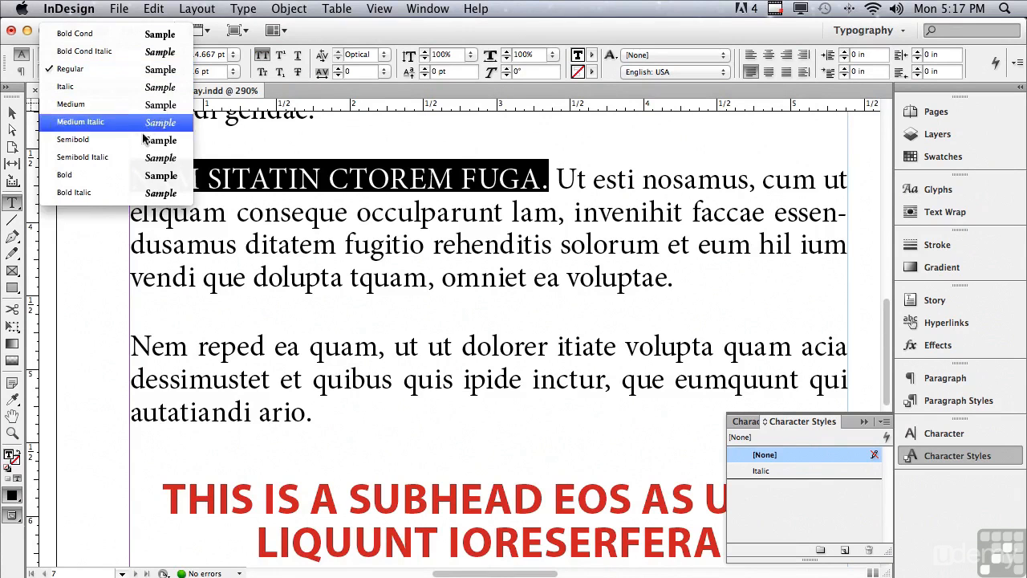
left_click(136, 175)
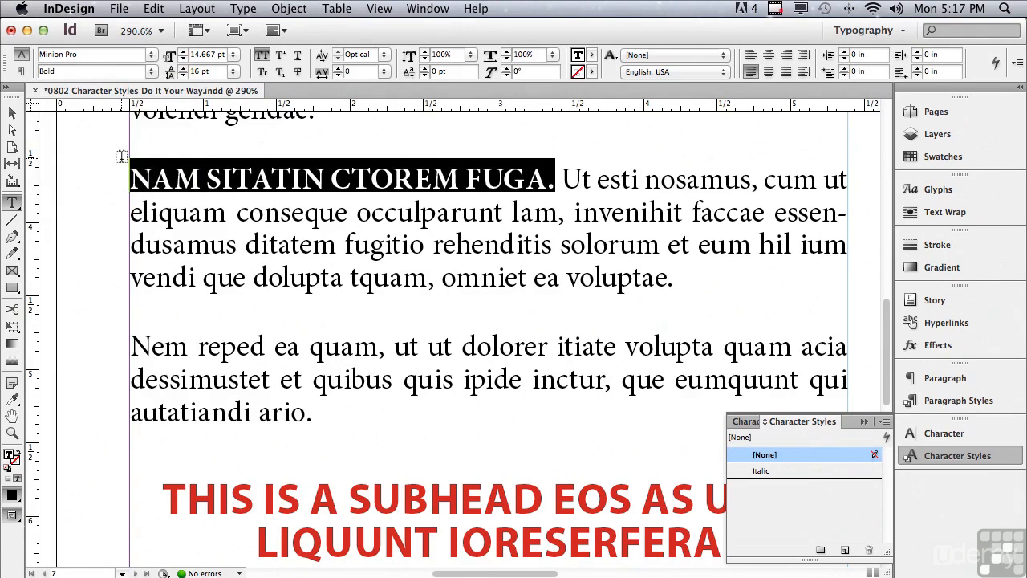
left_click(593, 56)
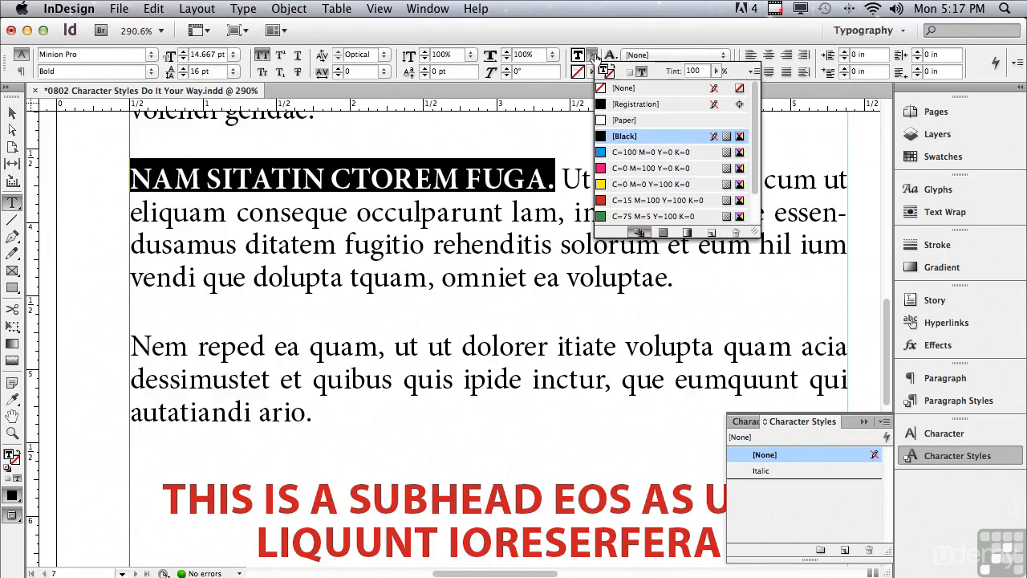
left_click(600, 200)
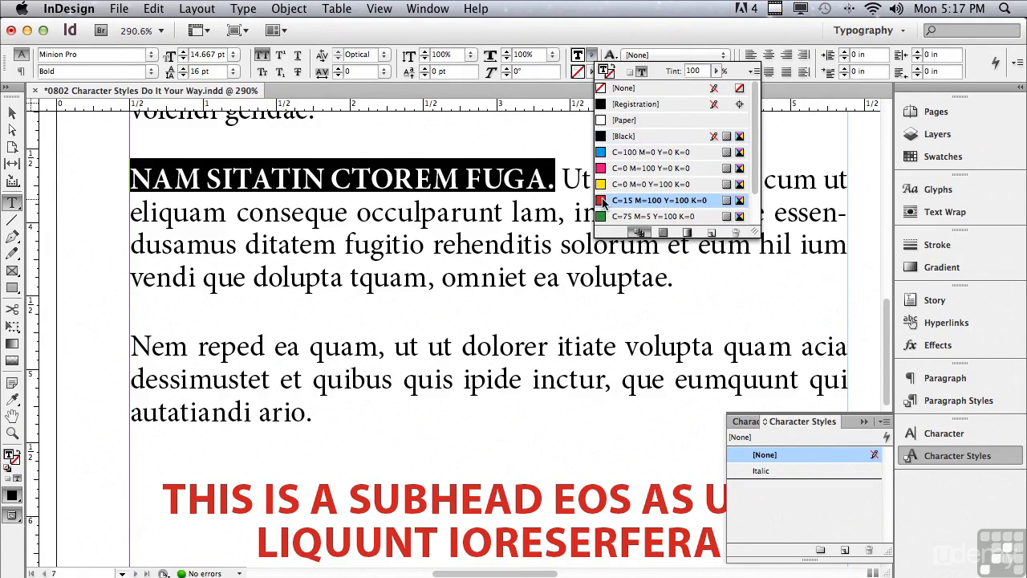
left_click(382, 177)
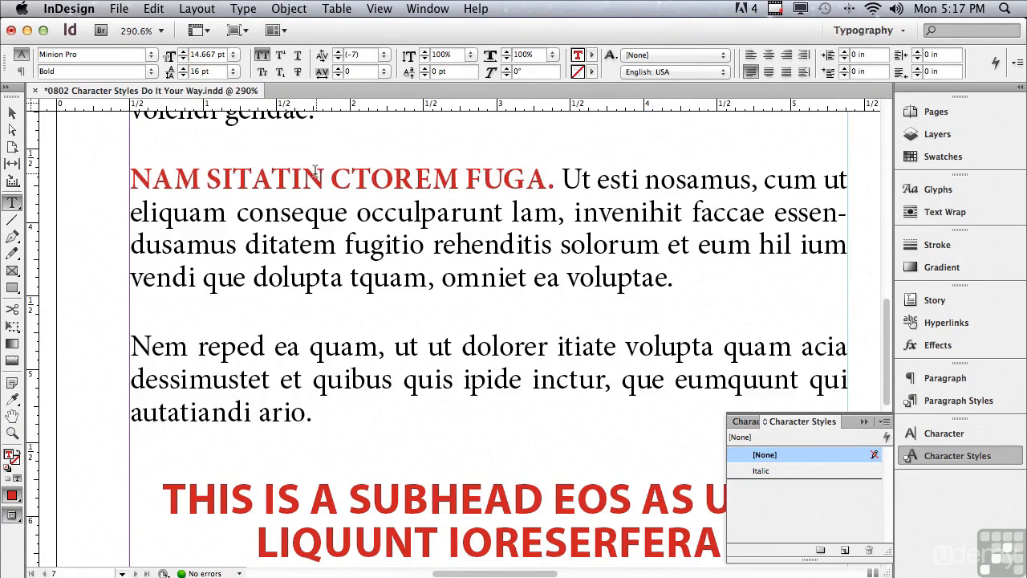
Create a character style named Bold Lead from the red lead-in sentence, with Apply Style to Selection and Preview enabled
left_click_drag(130, 177, 553, 178)
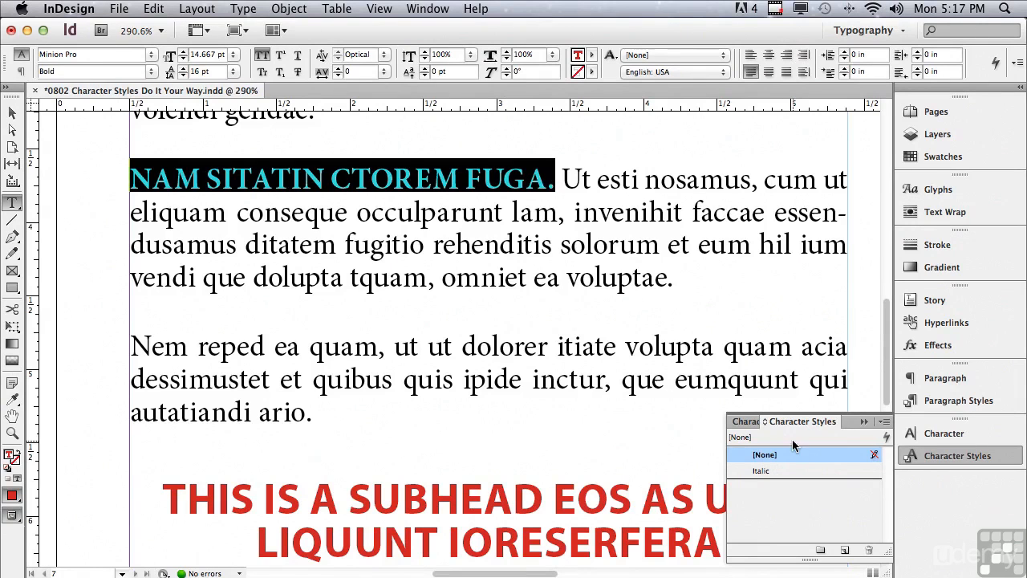
left_click(884, 423)
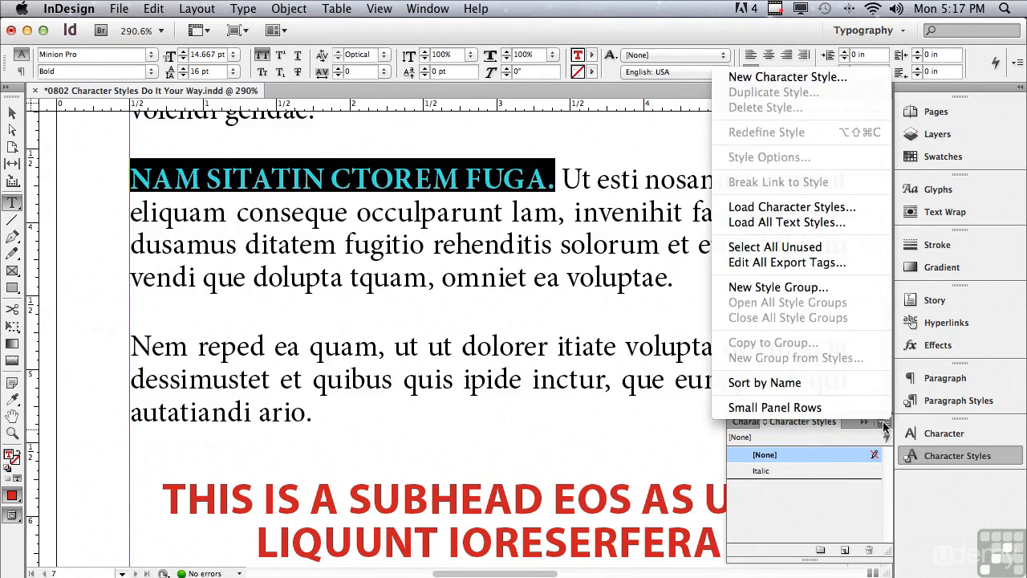
left_click(820, 77)
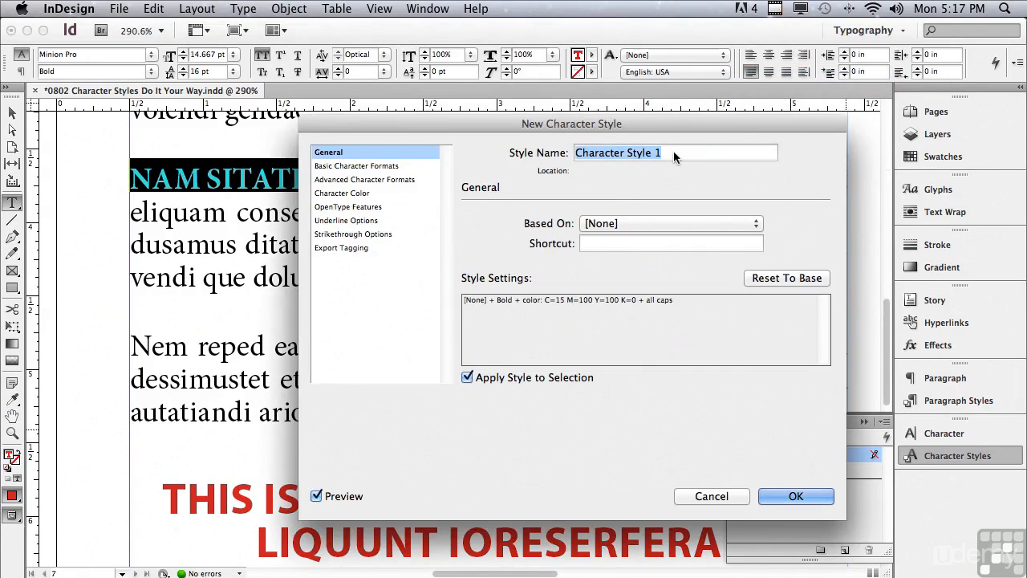
type("Bold Lead")
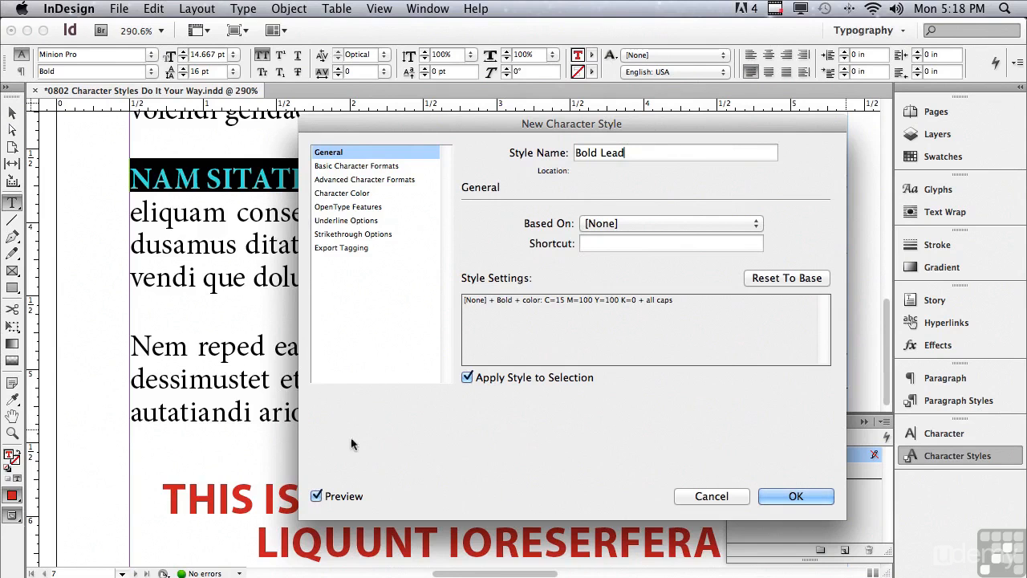
left_click(316, 496)
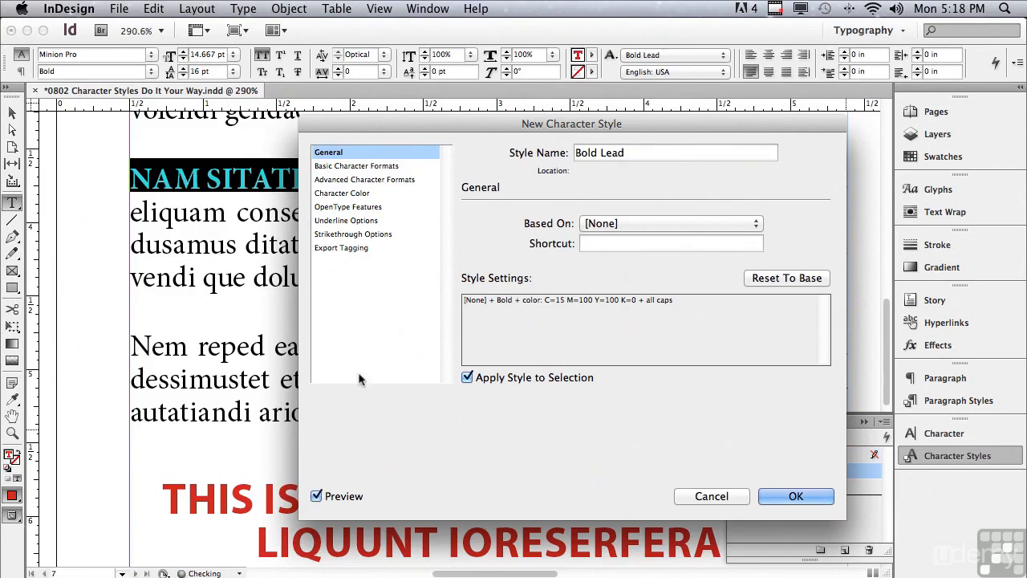
left_click_drag(443, 128, 273, 137)
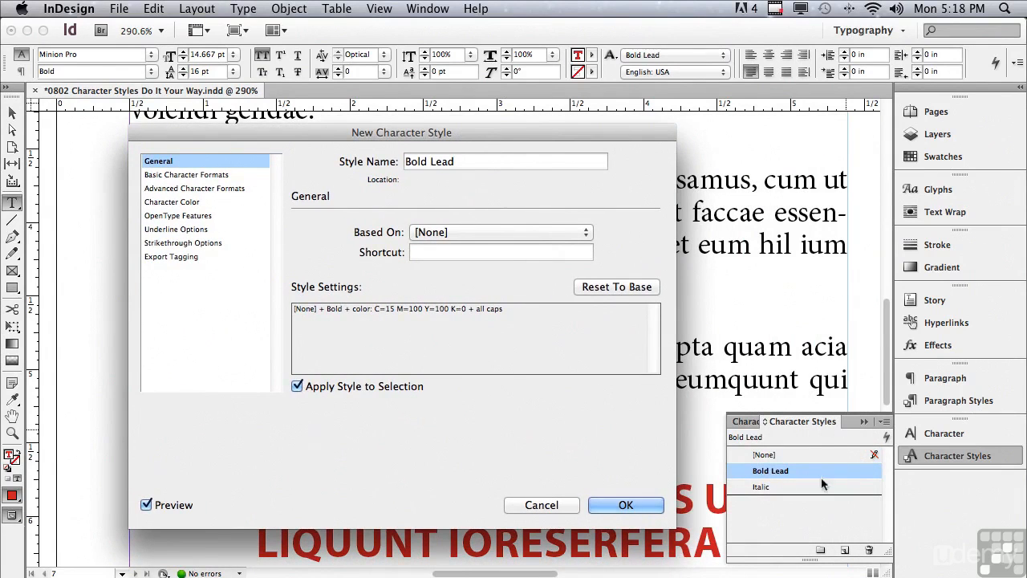
left_click_drag(183, 140, 475, 208)
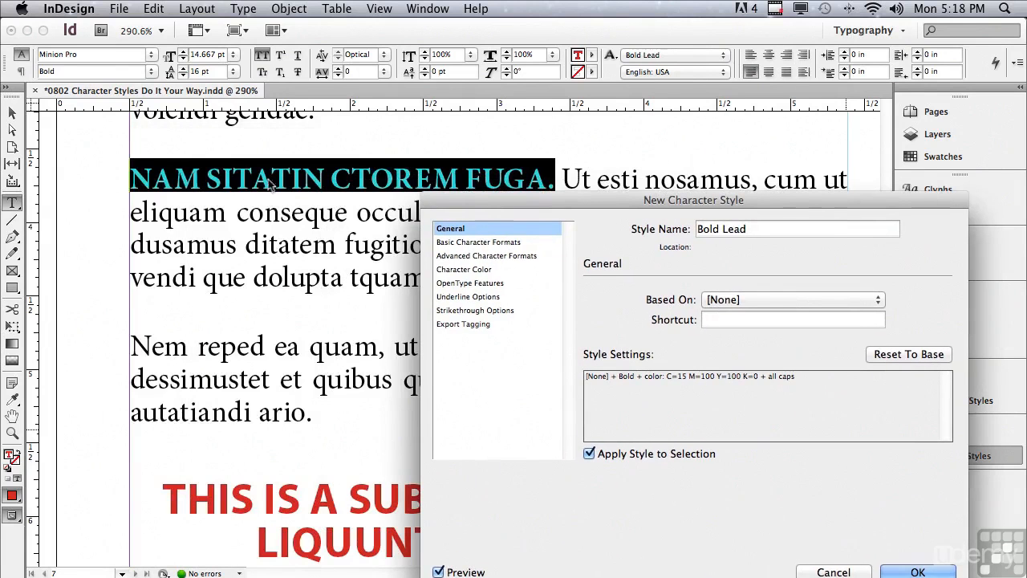
left_click_drag(543, 200, 467, 115)
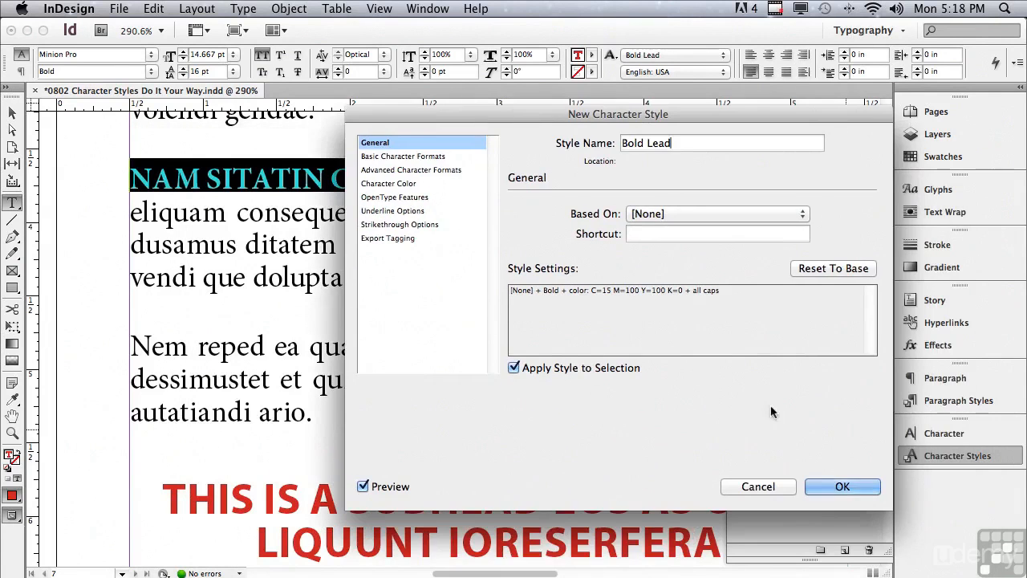
left_click(842, 486)
Apply Bold Lead to "Nem reped ea quam," and override it with the blue swatch C=100 M=90 Y=10 K=0 and small caps
left_click_drag(131, 346, 389, 346)
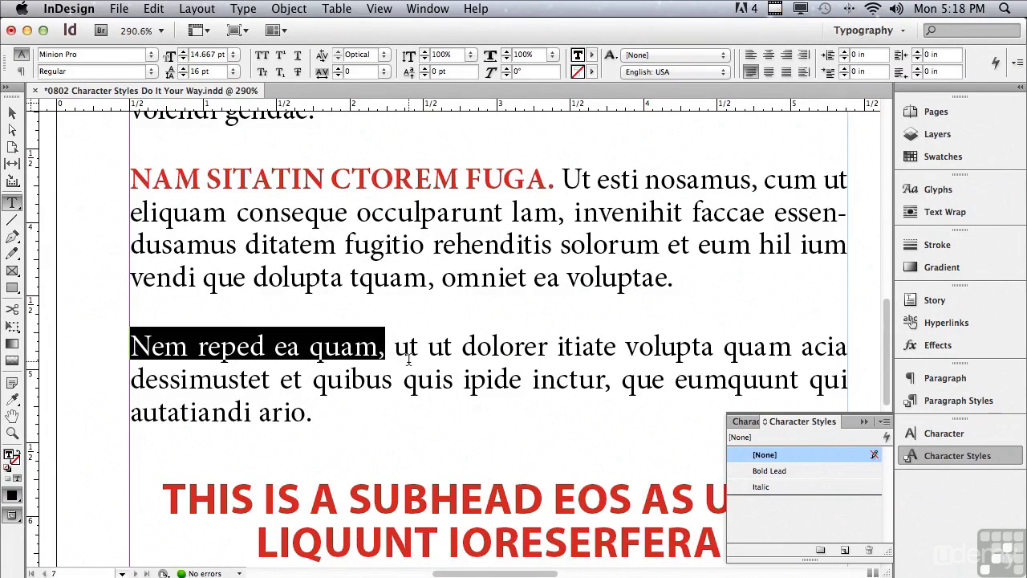
left_click(753, 470)
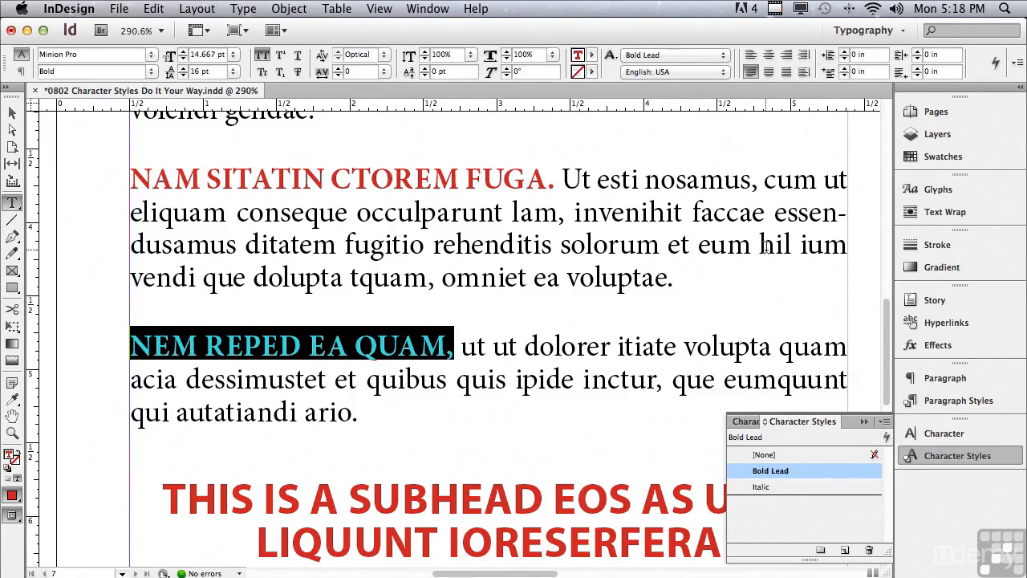
left_click(946, 157)
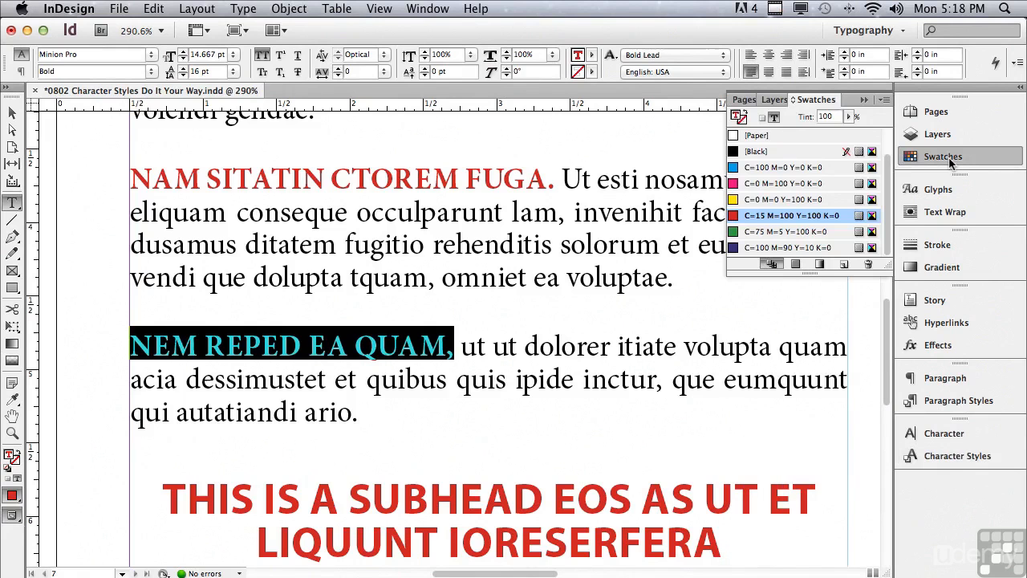
left_click(741, 248)
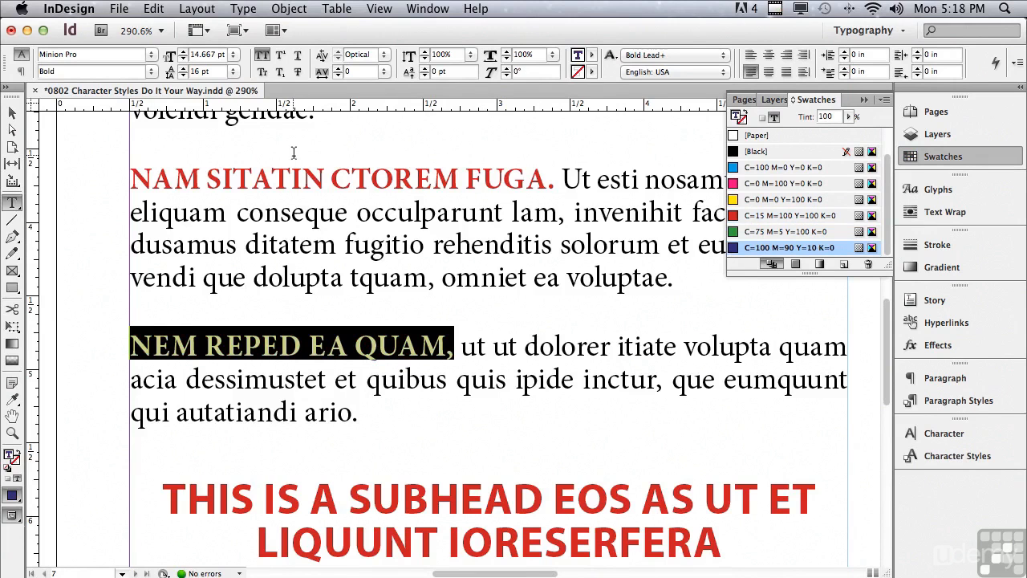
left_click(260, 72)
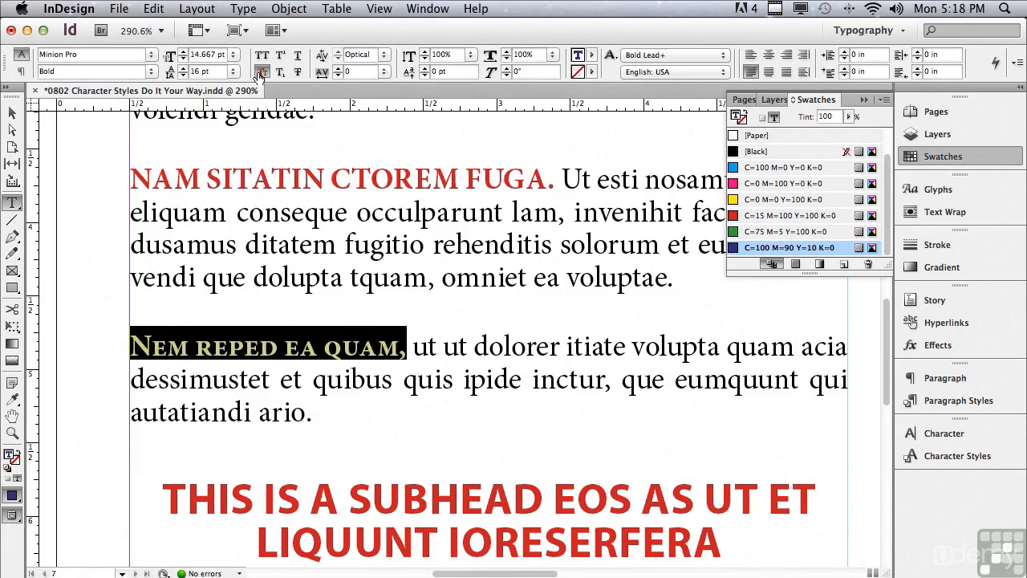
Redefine the Bold Lead character style from the blue small-caps formatting of the selected lead-in
left_click(945, 455)
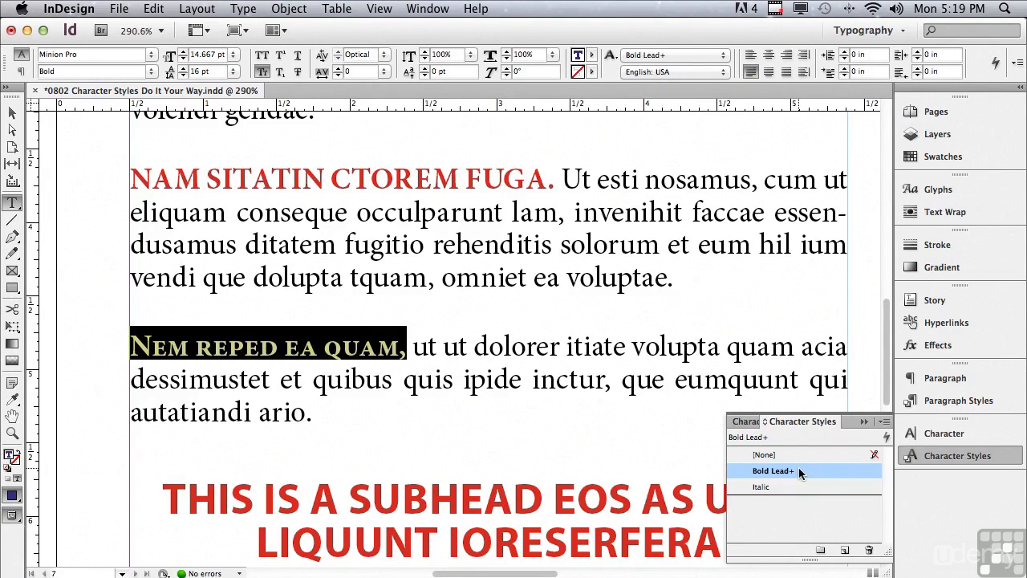
left_click(884, 421)
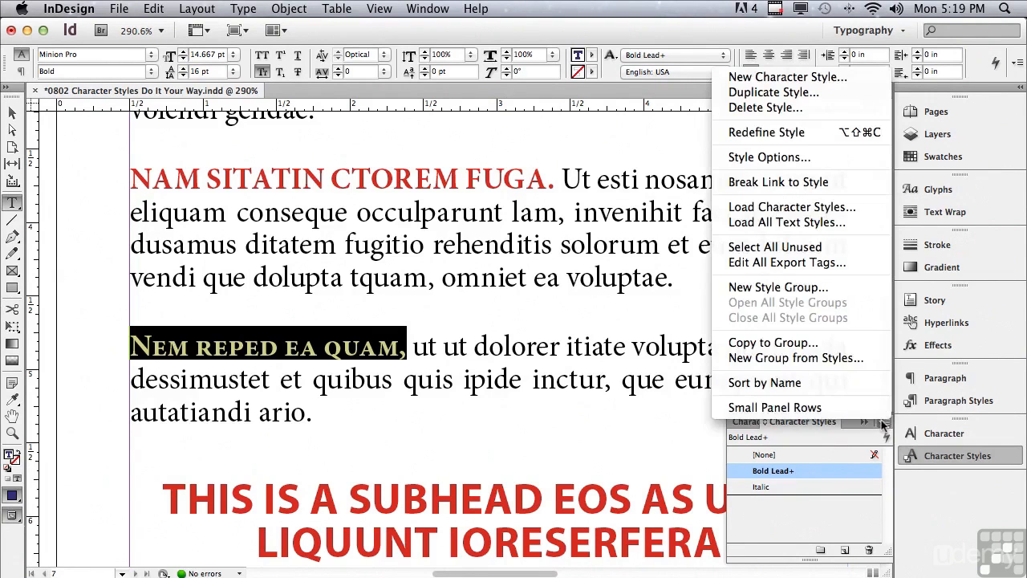
left_click(790, 133)
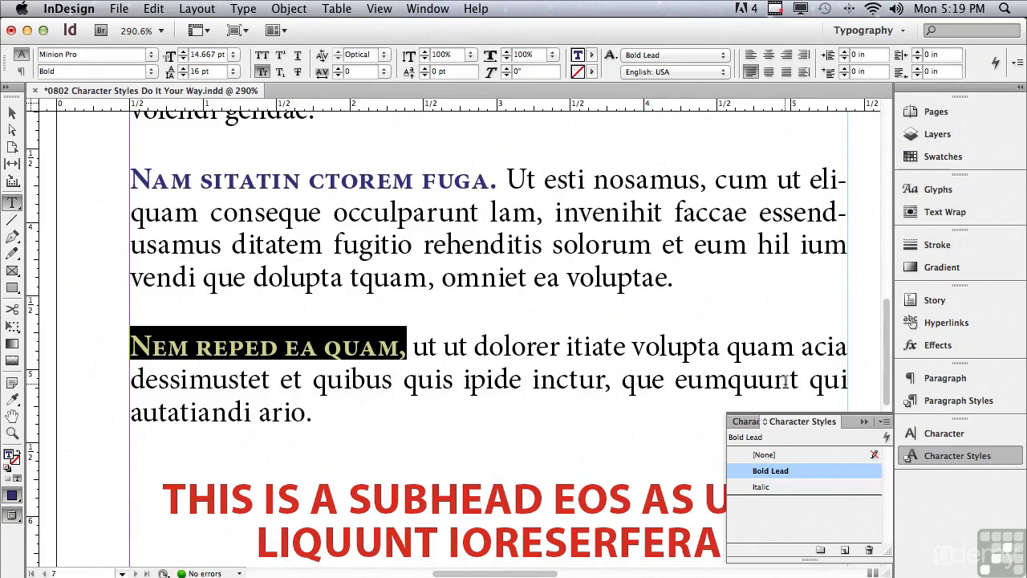
Select all unused character styles, then sort the list of character styles by name
left_click(881, 423)
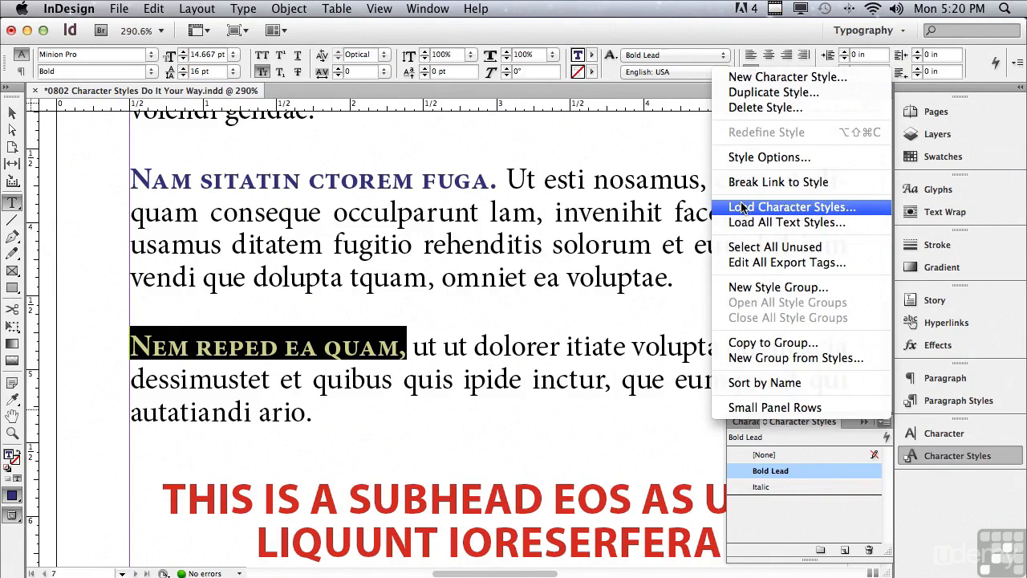
left_click(734, 253)
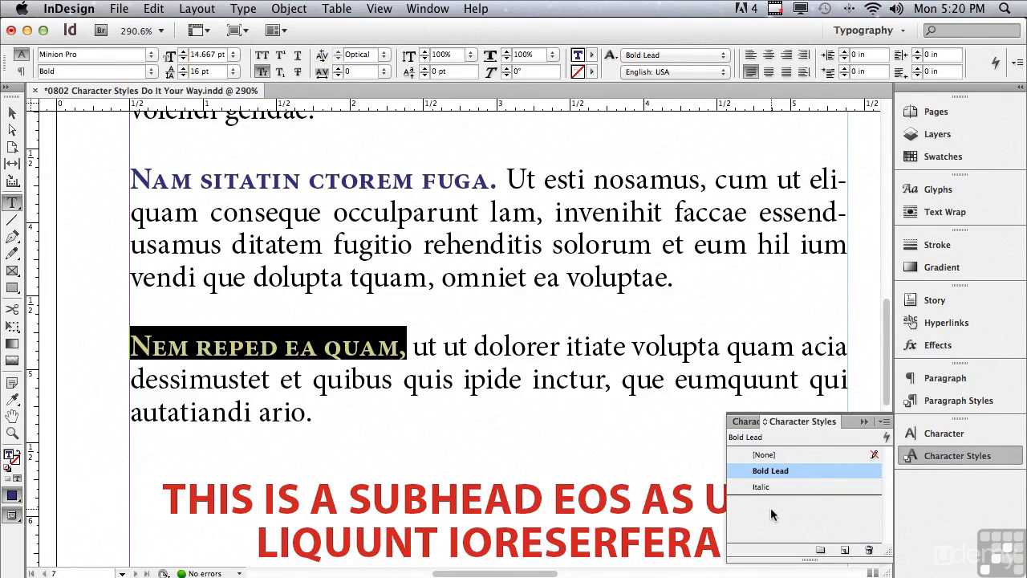
left_click(884, 422)
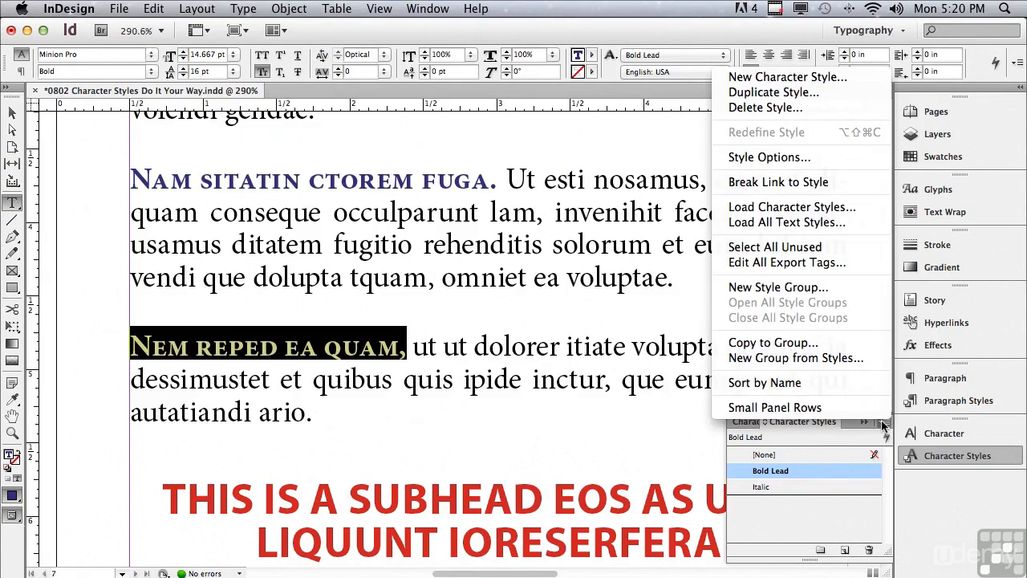
left_click(791, 388)
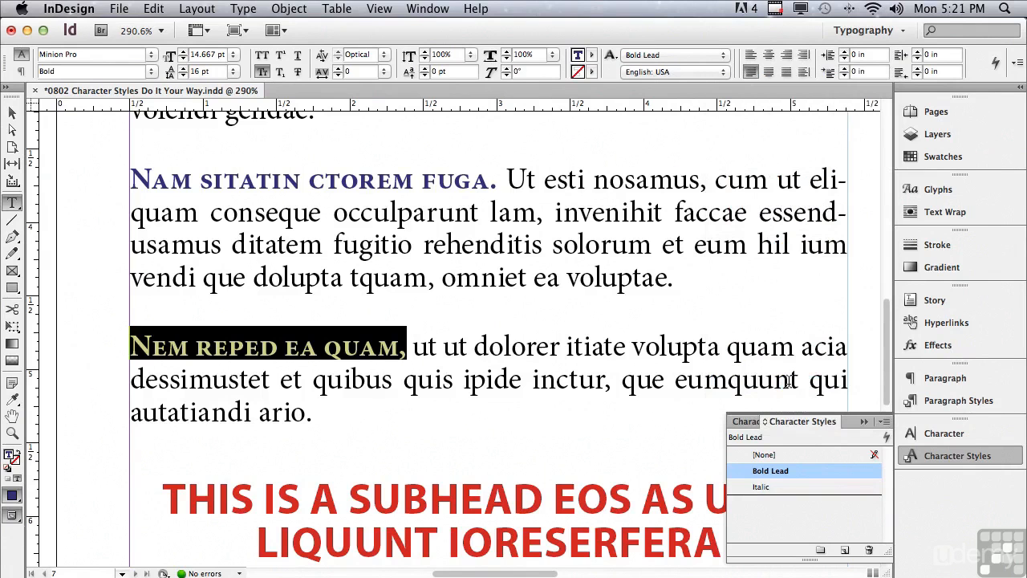